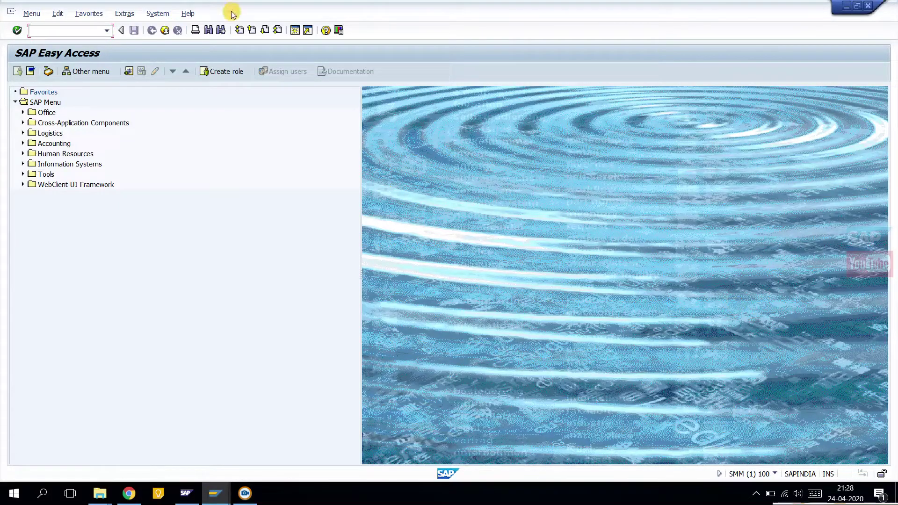
Step: Check the system status and its installed software component information, and close both windows
left_click(164, 19)
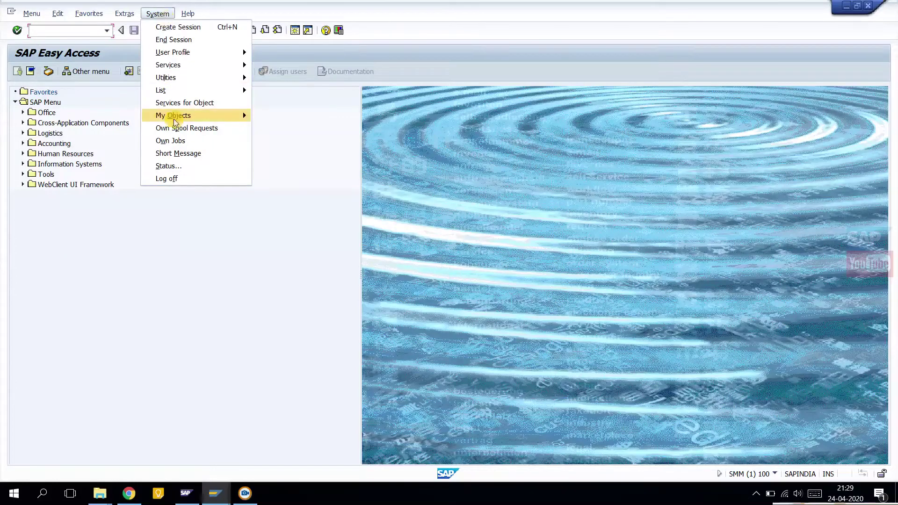
left_click(175, 166)
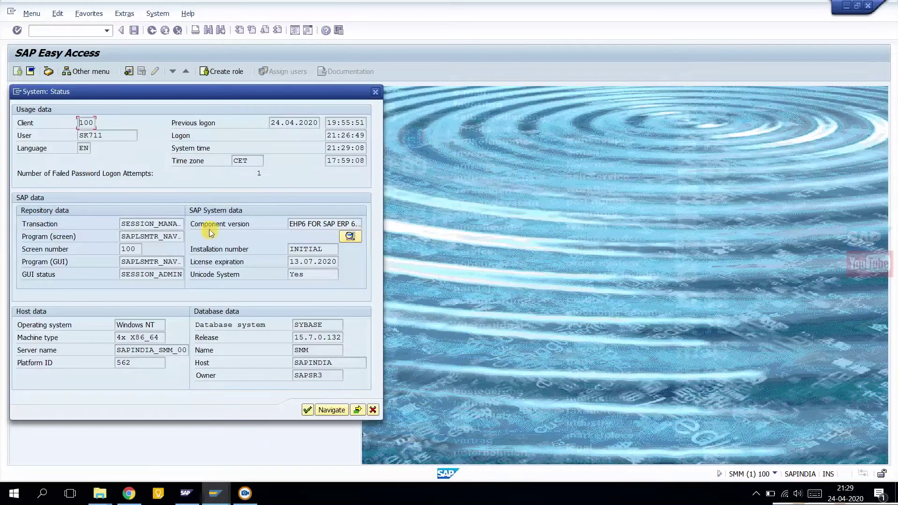
left_click(351, 238)
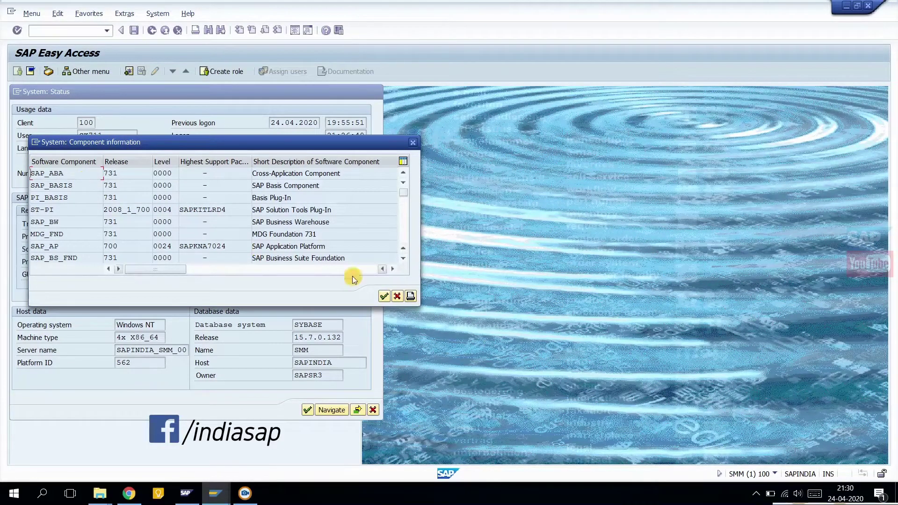
left_click(400, 297)
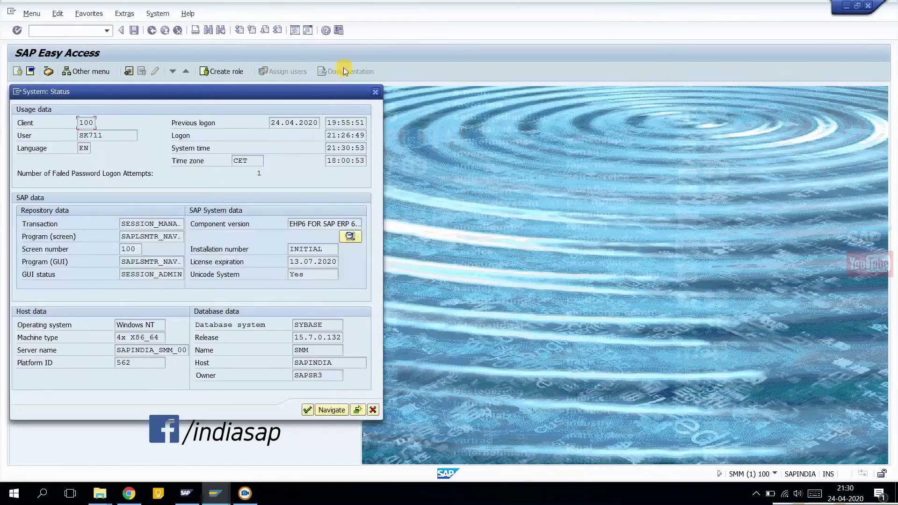
left_click(377, 93)
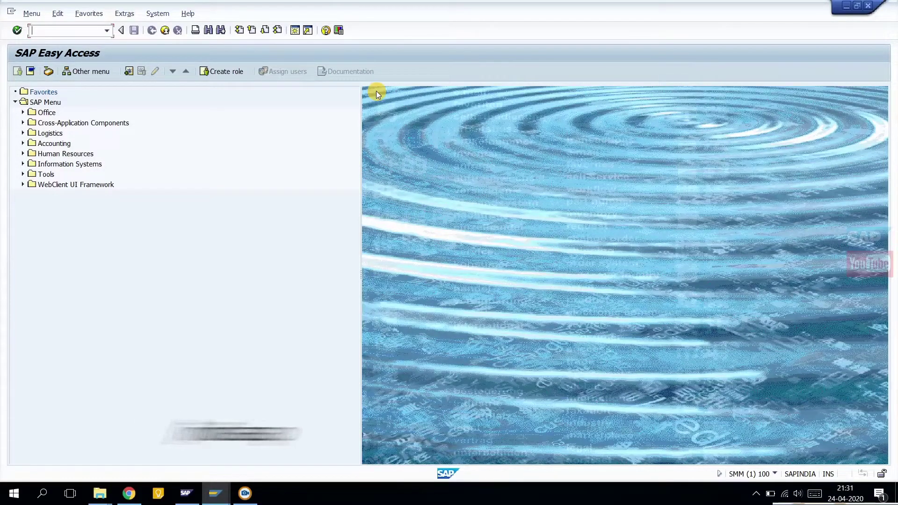
Step: Log off the current session and reopen the Share Knowledge SAP connection from SAP Logon
left_click(164, 30)
left_click(148, 209)
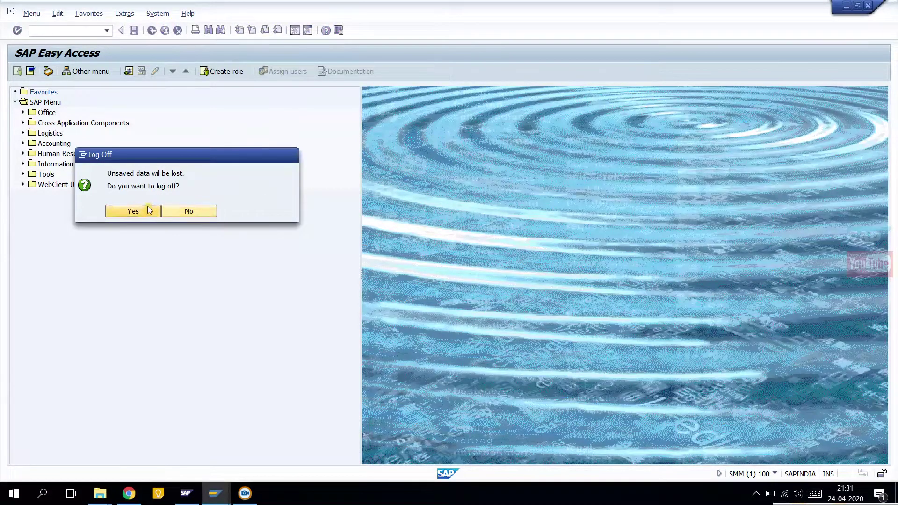
left_click(343, 188)
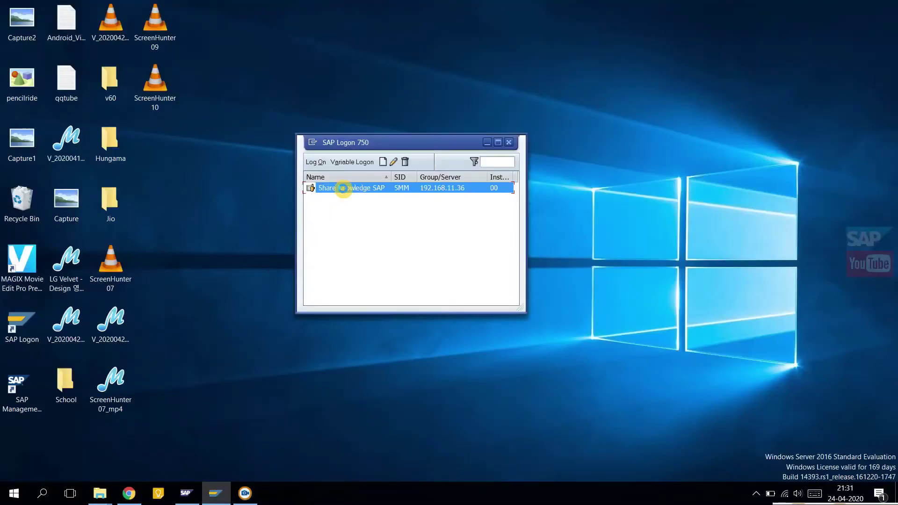
double_click(343, 188)
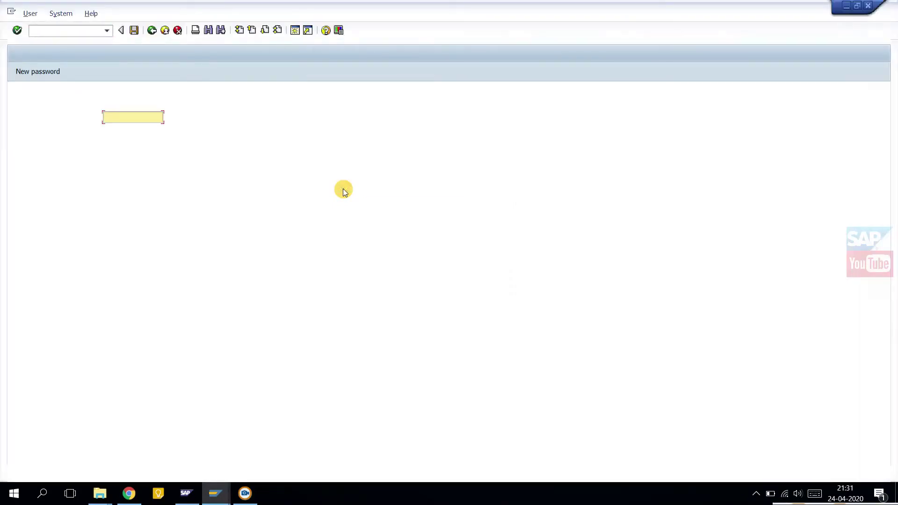
Step: Log on to client 000 as user ddic, entering the account password
type("000")
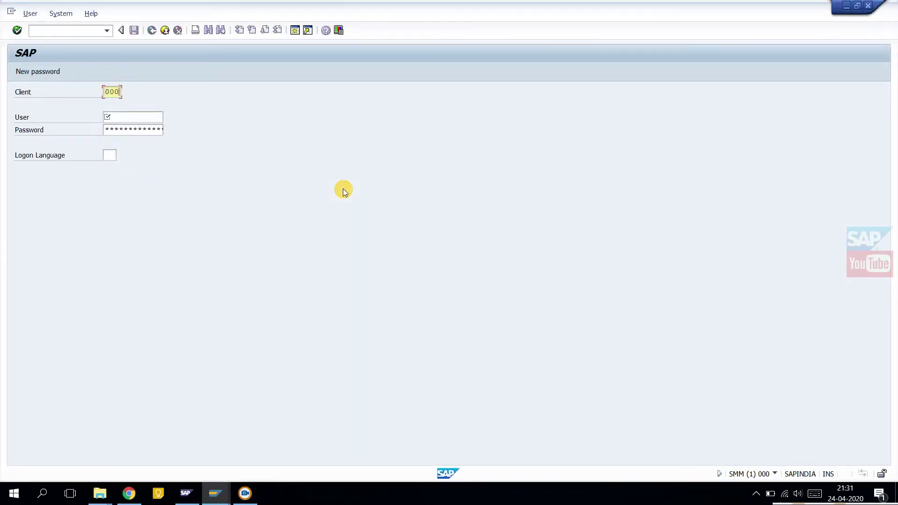
key("Tab")
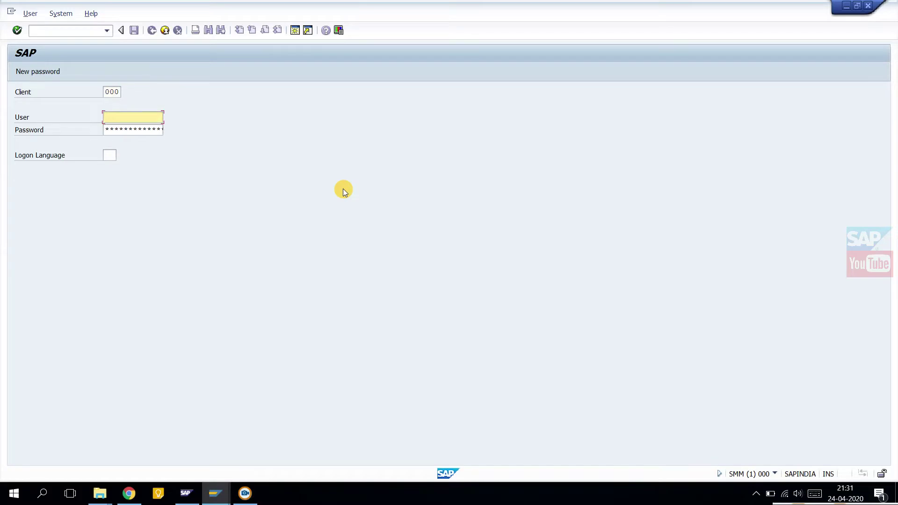
type("d")
key("Down")
key("Return")
key("Tab")
type("*************")
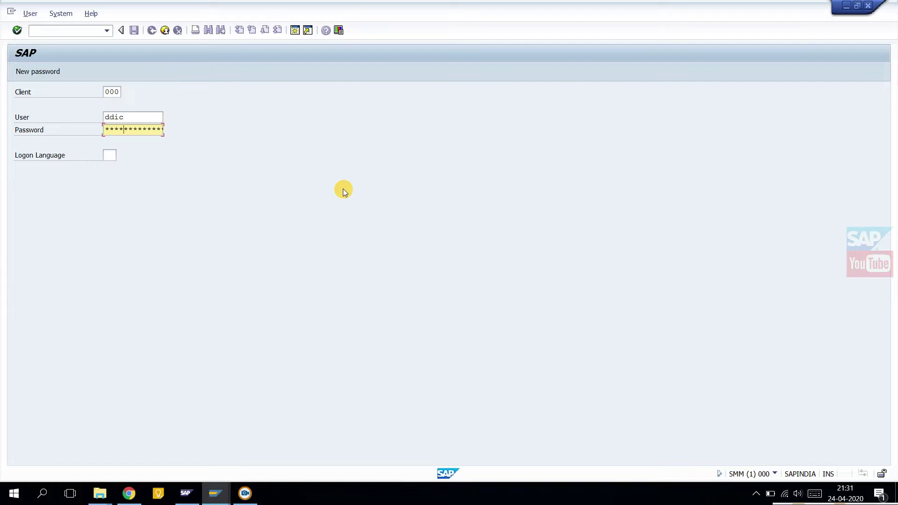
key("Return")
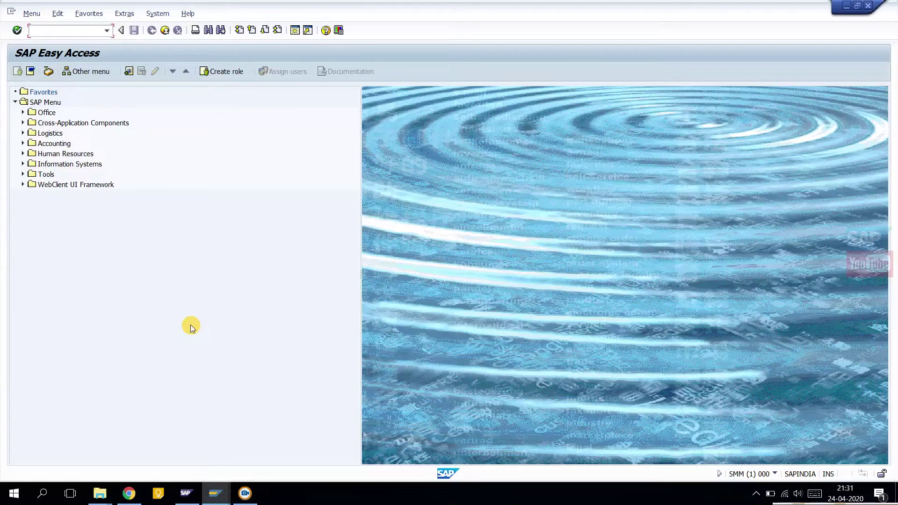
Step: Run transaction spam to open the Support Package Manager and acknowledge the missing maintenance certificate message
type("spam")
key("Return")
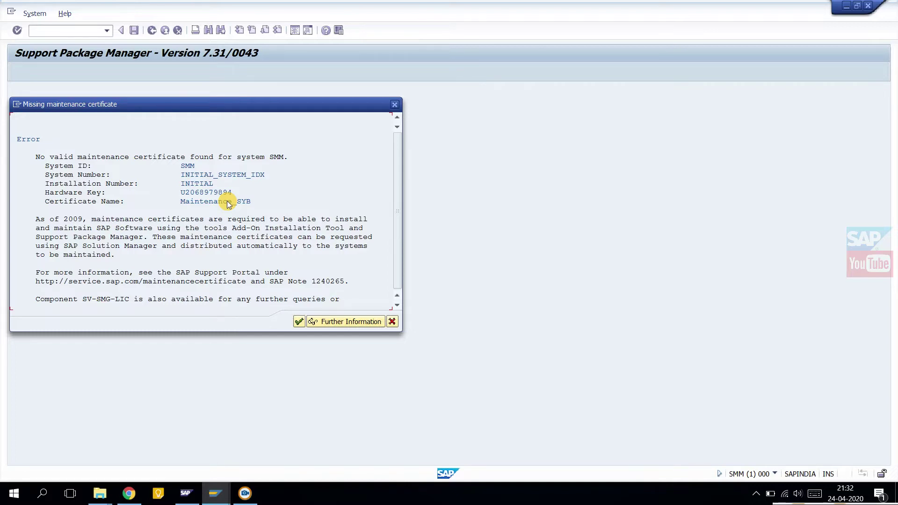
left_click(299, 322)
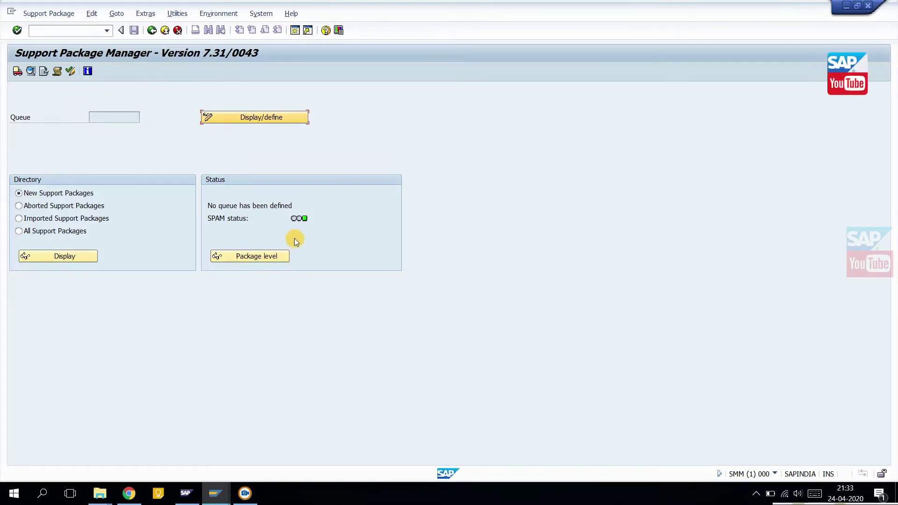
mouse_move(305, 221)
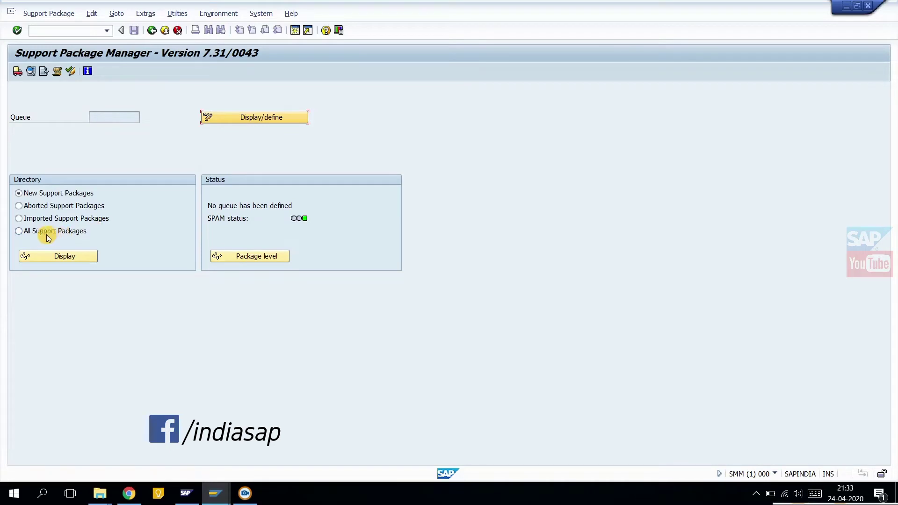
Step: Display the directory of All Support Packages, look through the list and return to the Support Package Manager
left_click(18, 232)
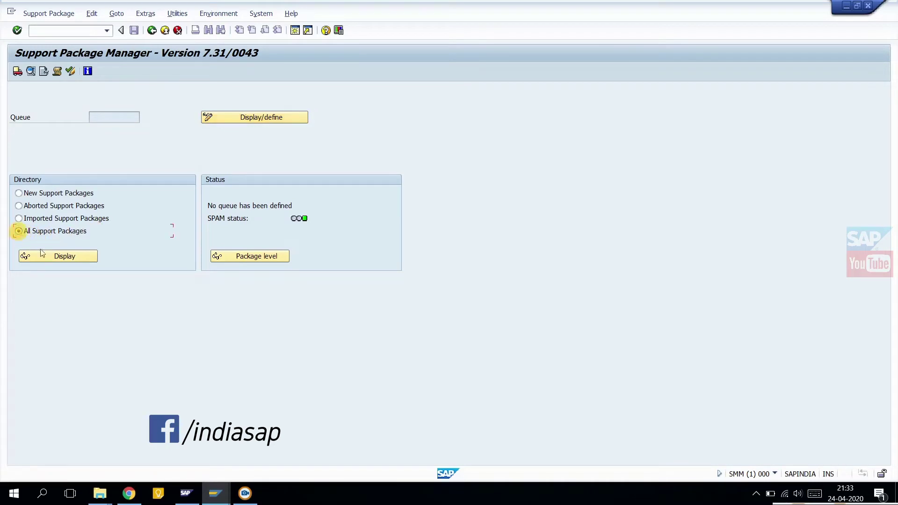
left_click(56, 256)
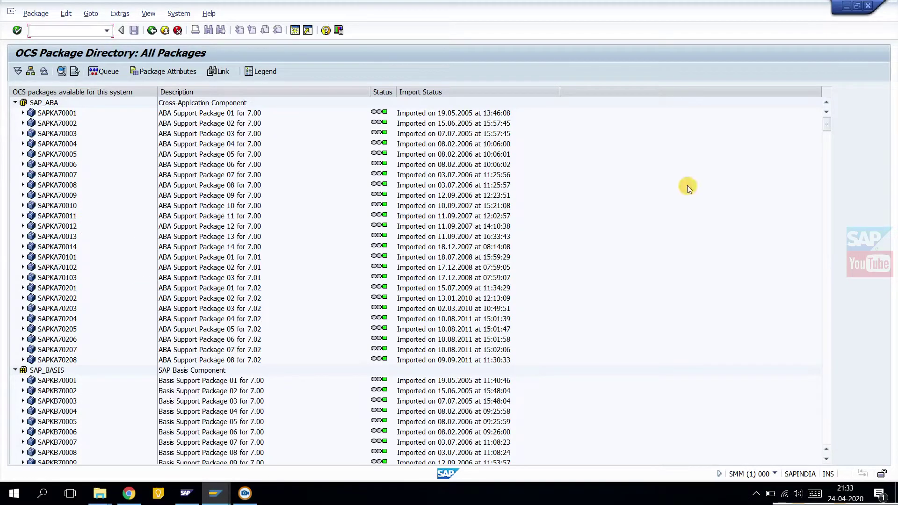
left_click_drag(828, 124, 833, 358)
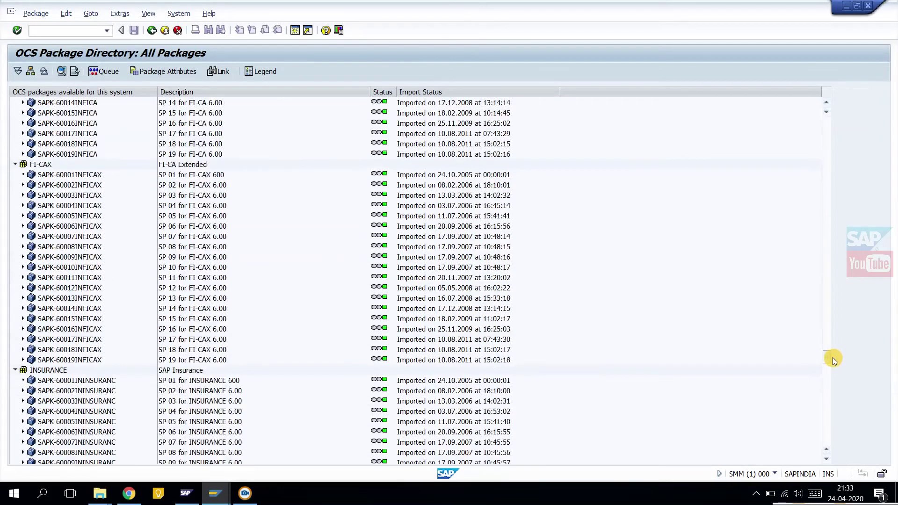
left_click(153, 33)
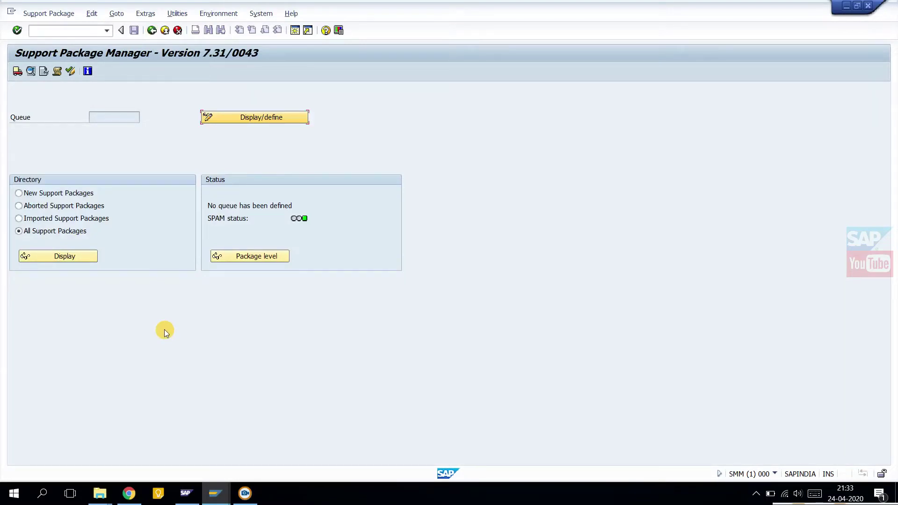
Step: Review the Load packages options and check the system's server entry in the SAP Logon window
left_click(43, 15)
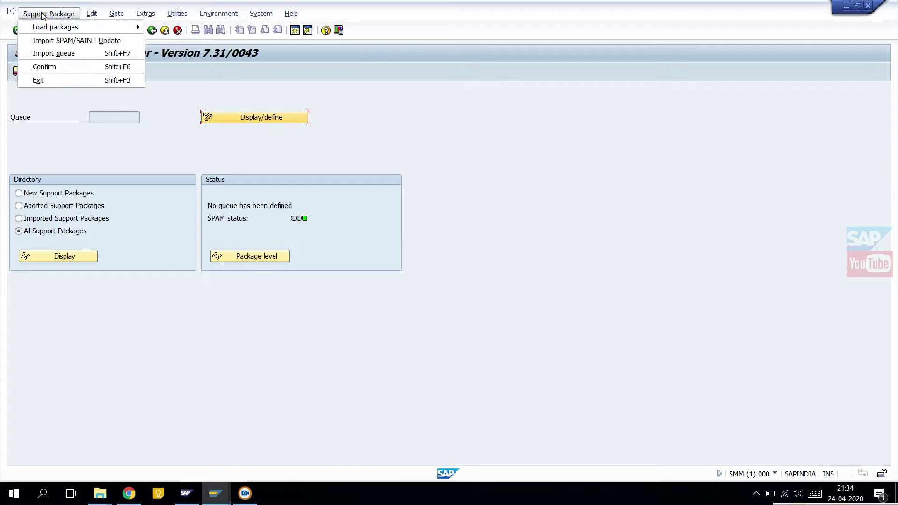
left_click(52, 27)
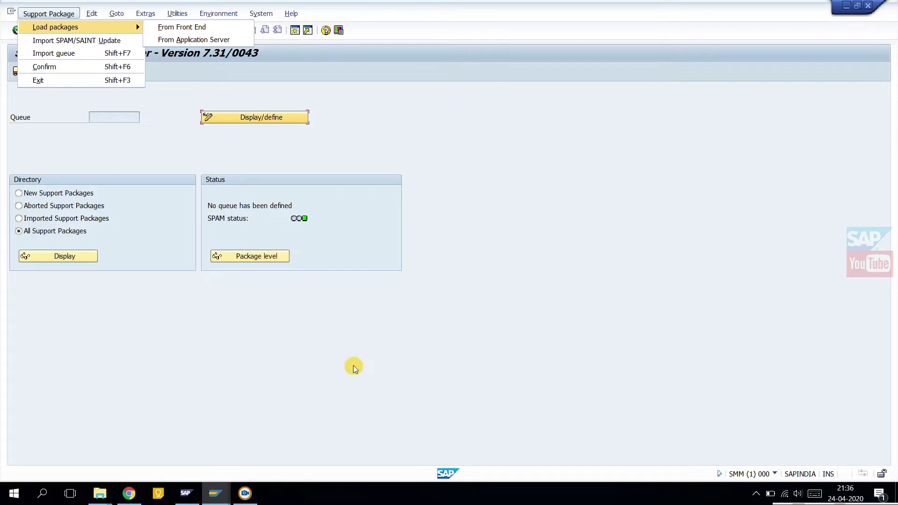
left_click(215, 494)
left_click(156, 449)
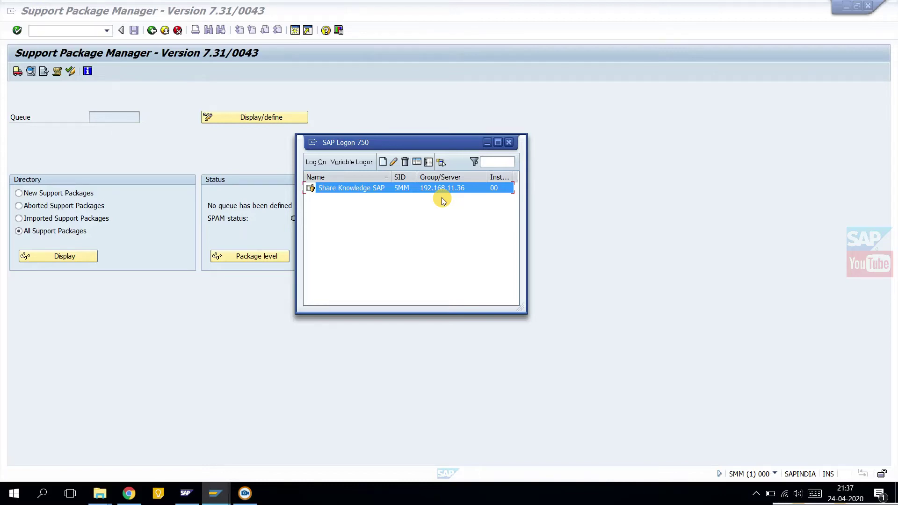
left_click(485, 146)
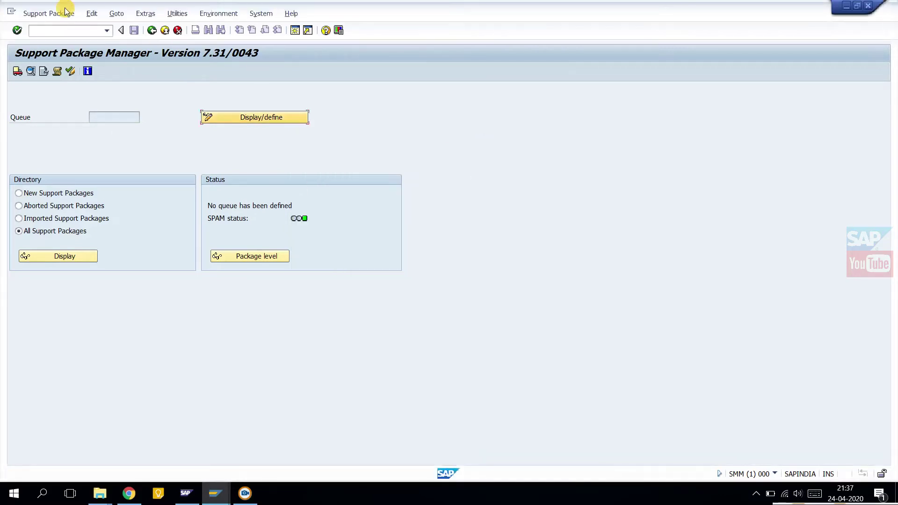
left_click(57, 14)
left_click(57, 15)
Step: Switch to File Explorer to view the Swap (D:) drive, and return to the Support Package Manager in SAP
left_click(100, 493)
left_click(82, 451)
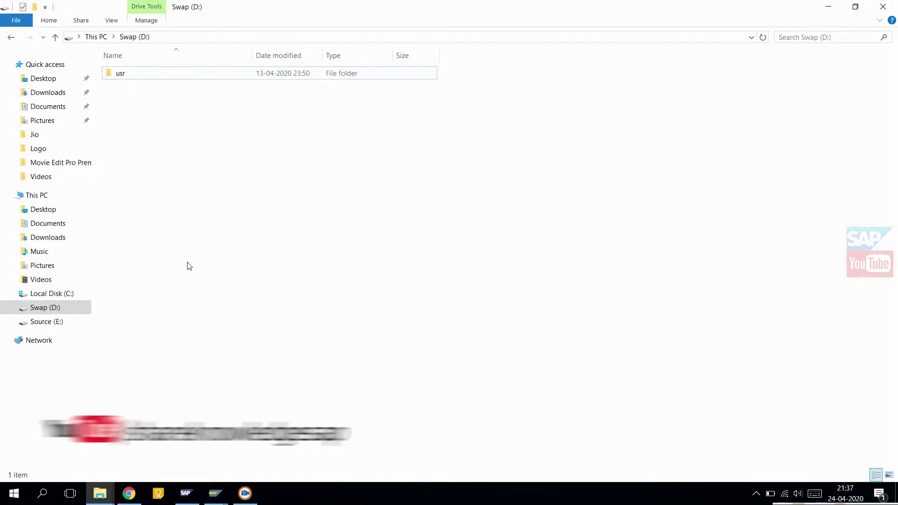
left_click(188, 264)
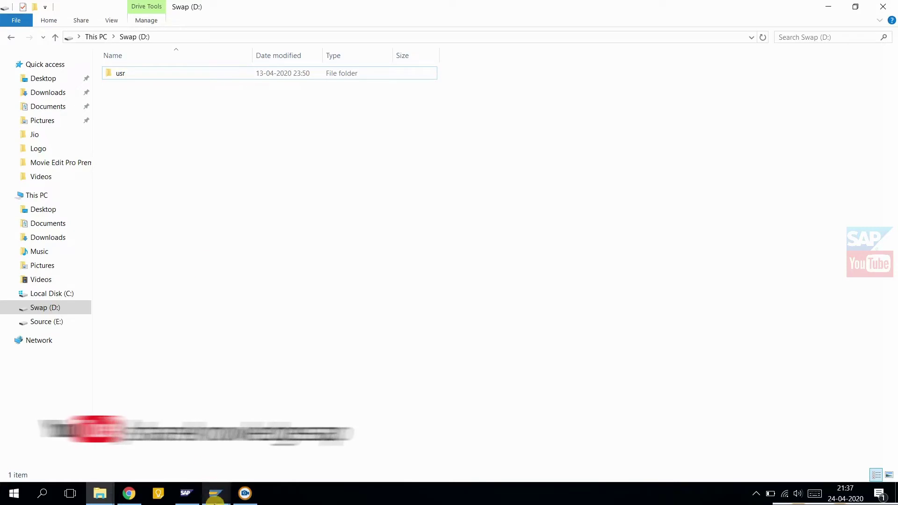
left_click(215, 493)
left_click(240, 465)
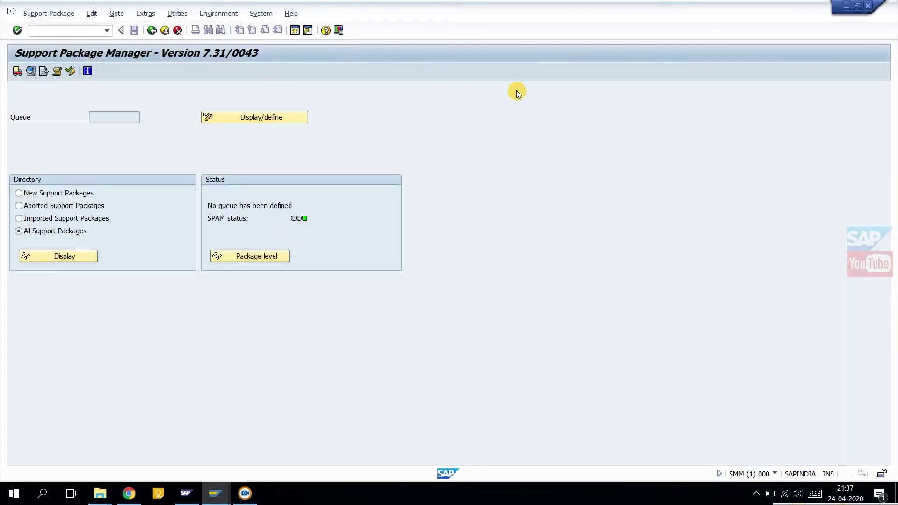
Step: Run transaction al11 in a second session to list the SAP directories
key("alt+Tab")
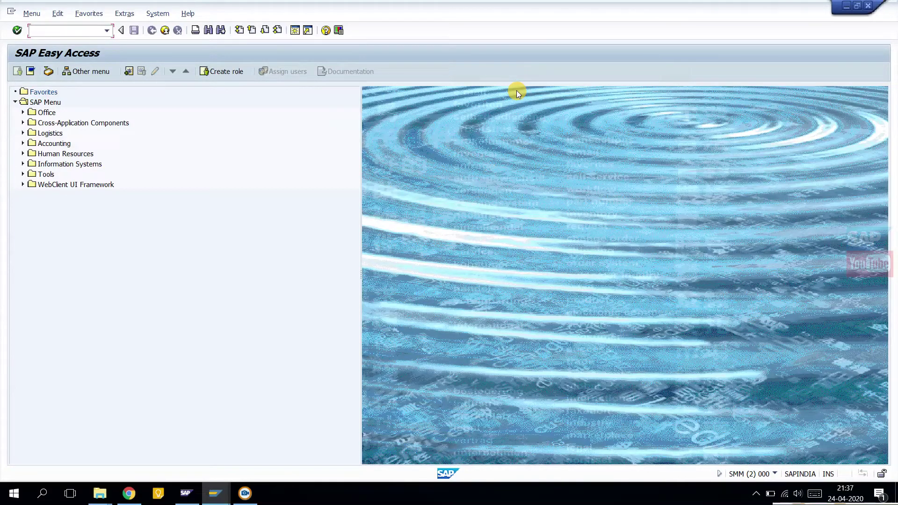
type("al11")
key("Return")
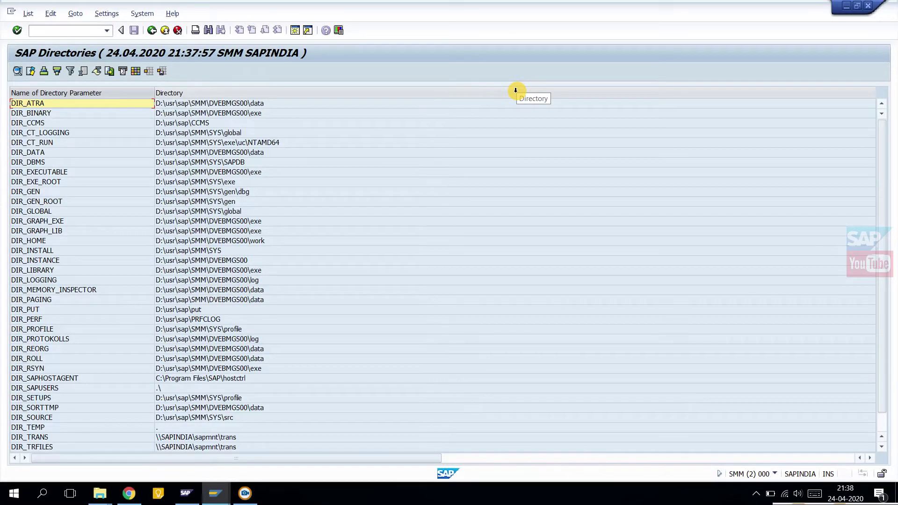
Step: Look through the SAP directory list down to the transport directories at its end
left_click(286, 133)
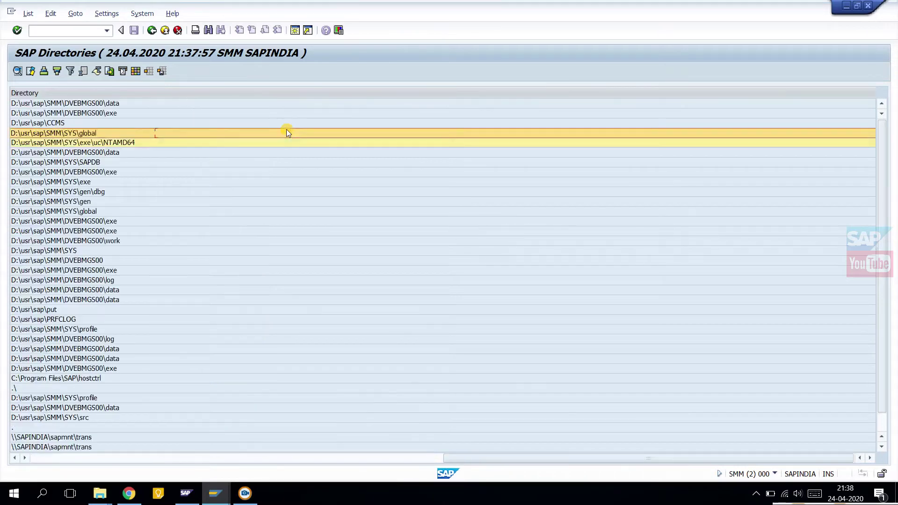
key("Down")
key("Down")
key("Down")
key("Down")
key("Down")
key("Down")
key("Down")
key("Down")
key("Down")
key("Down")
key("Down")
key("Down")
key("Down")
key("Down")
key("Down")
key("Down")
key("Down")
key("Down")
key("Down")
key("Down")
key("Down")
key("Down")
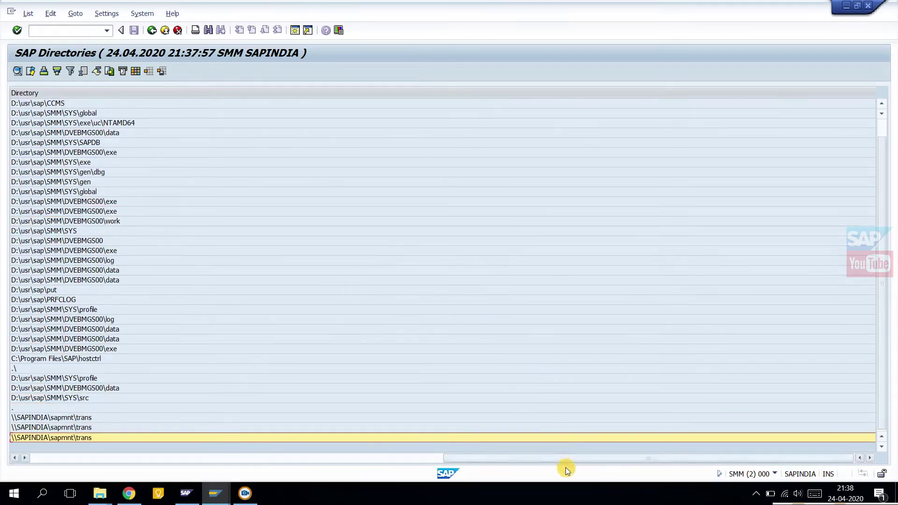
left_click_drag(554, 461, 148, 481)
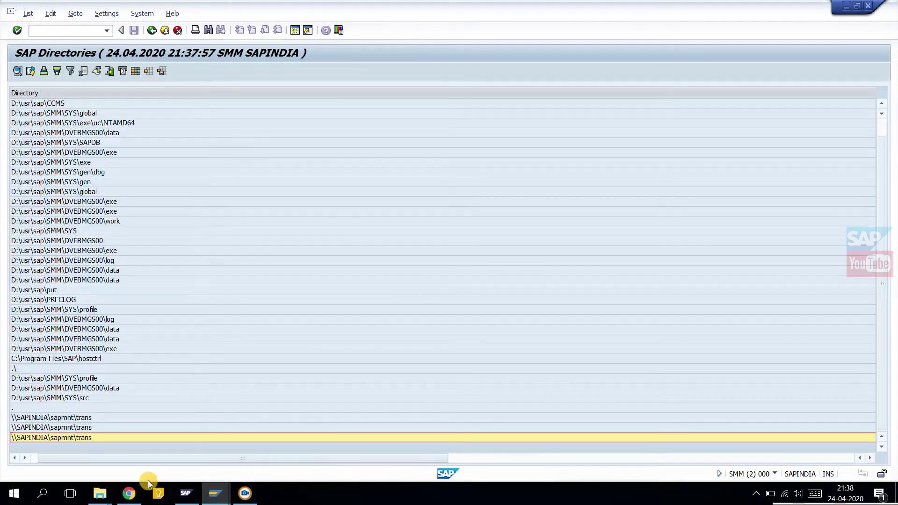
Step: View the files in the DIR_GRAPH_EXE directory, and exit the directory list and the second session
left_click(67, 202)
double_click(67, 206)
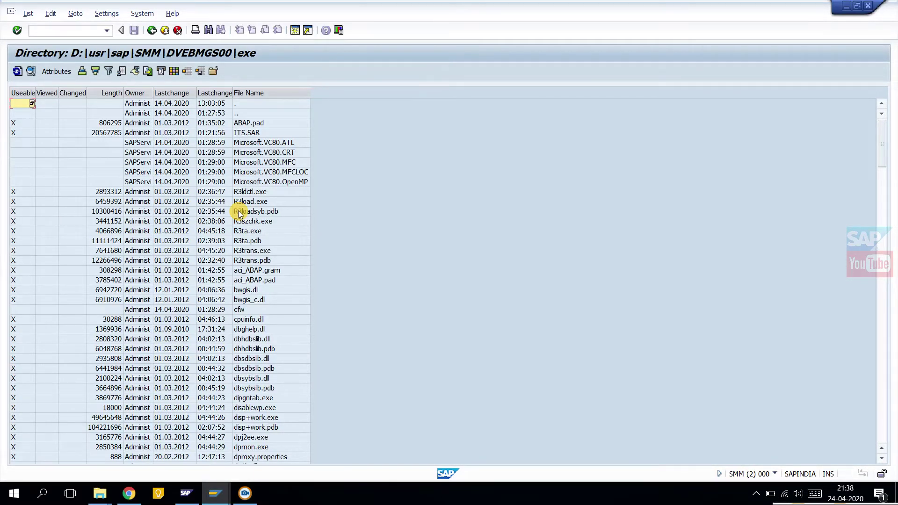
left_click(253, 271)
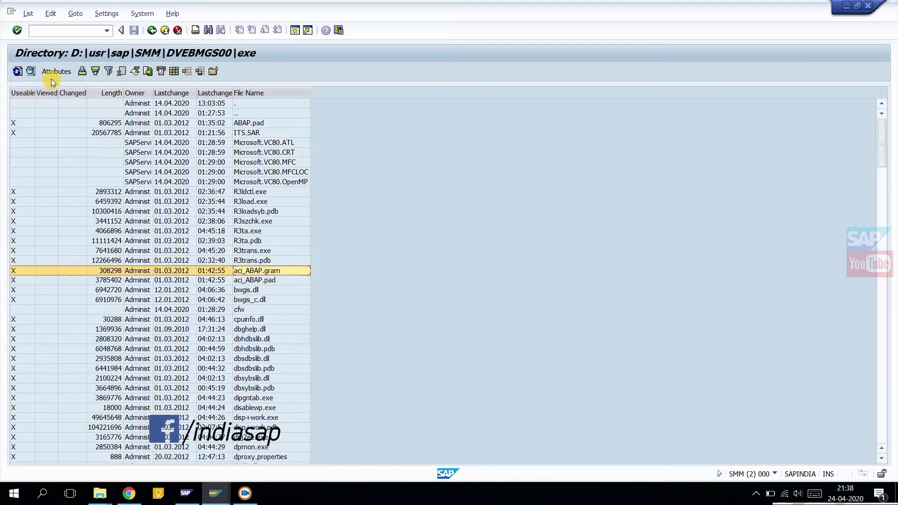
left_click(152, 32)
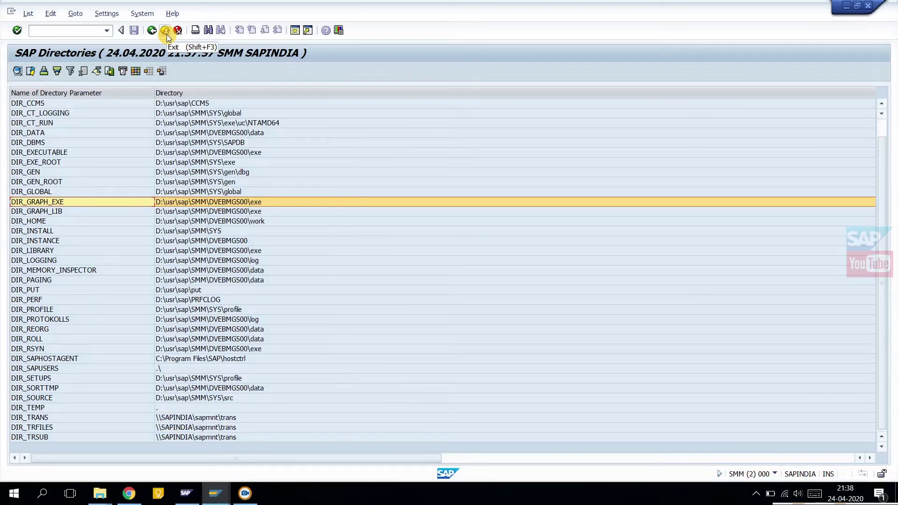
left_click(165, 31)
left_click(165, 31)
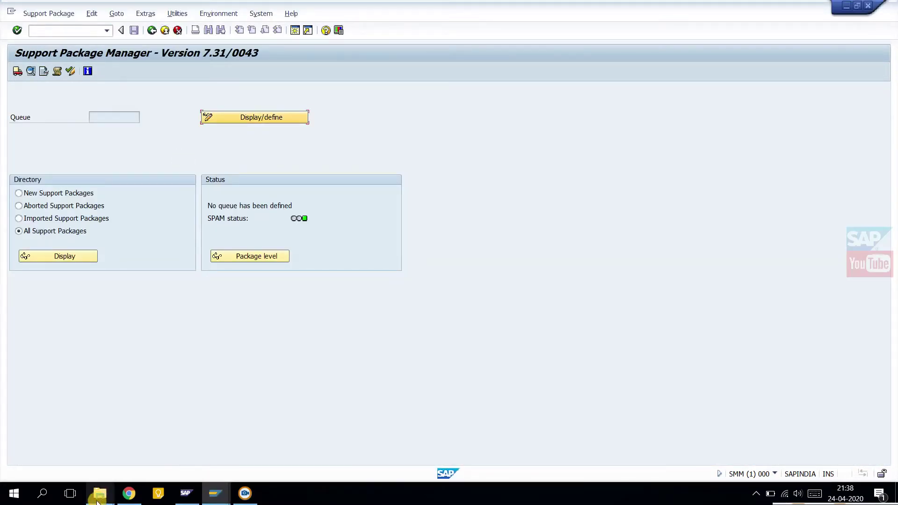
Step: Switch to File Explorer and browse the Swap (D:) drive to the usr\sap\trans\EPS folder
mouse_move(100, 493)
left_click(97, 450)
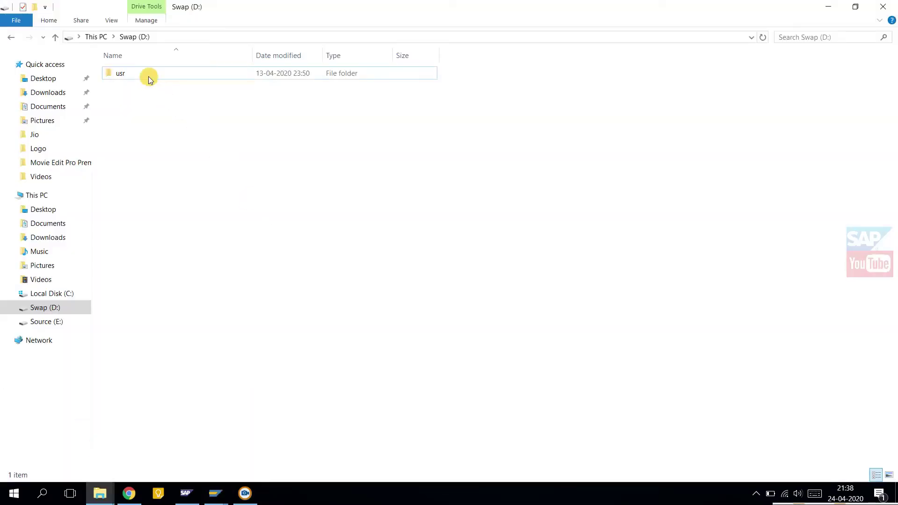
double_click(118, 74)
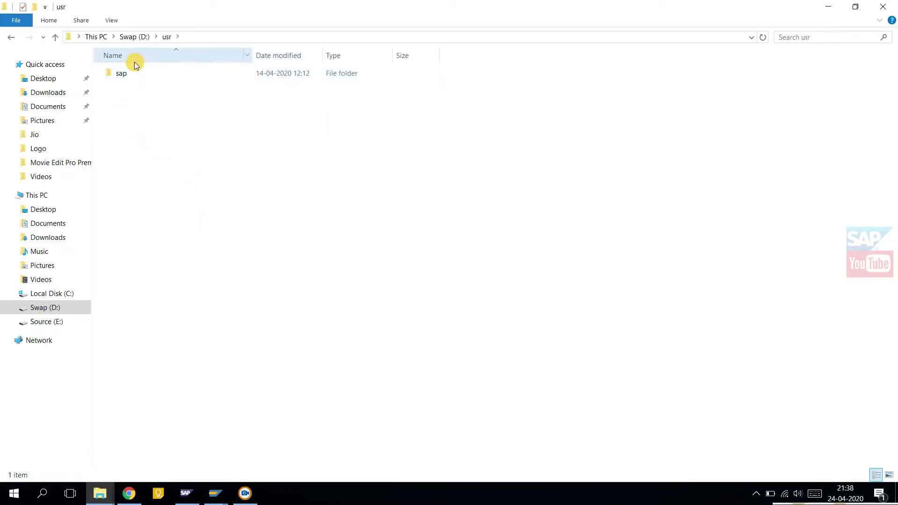
double_click(134, 69)
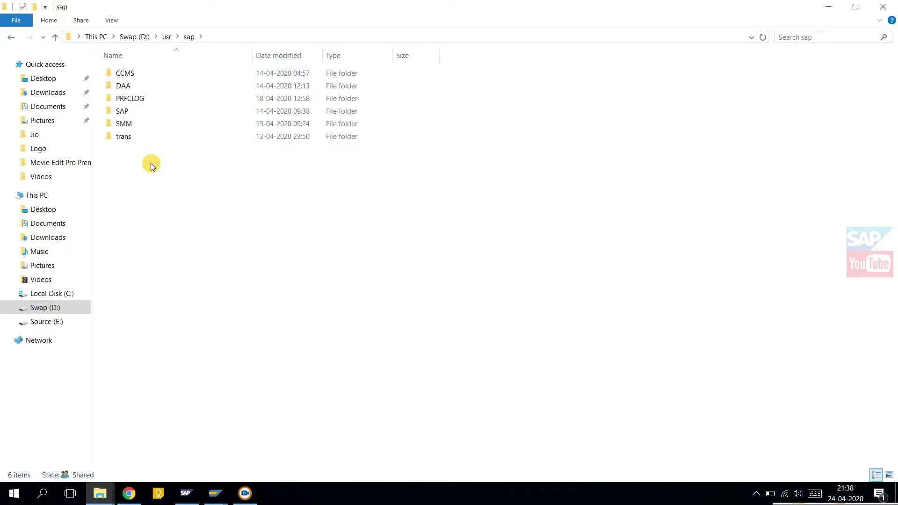
double_click(121, 137)
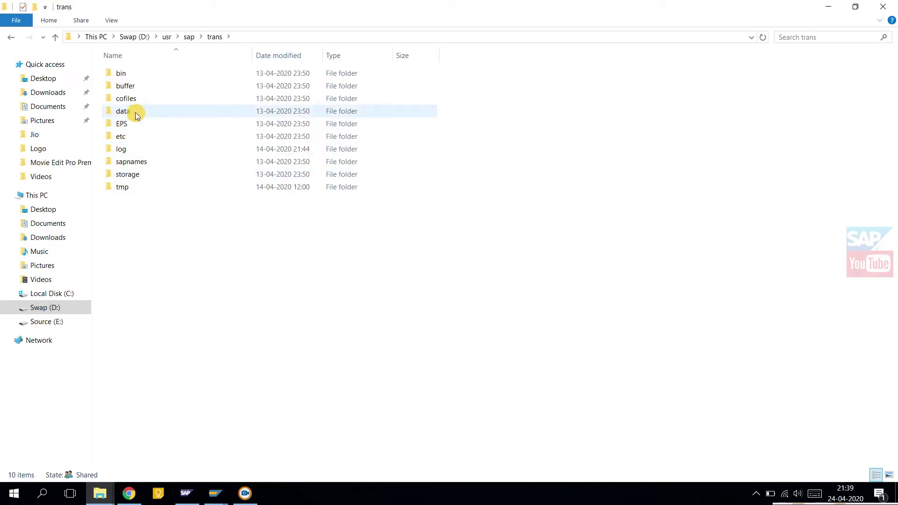
left_click(134, 127)
double_click(134, 127)
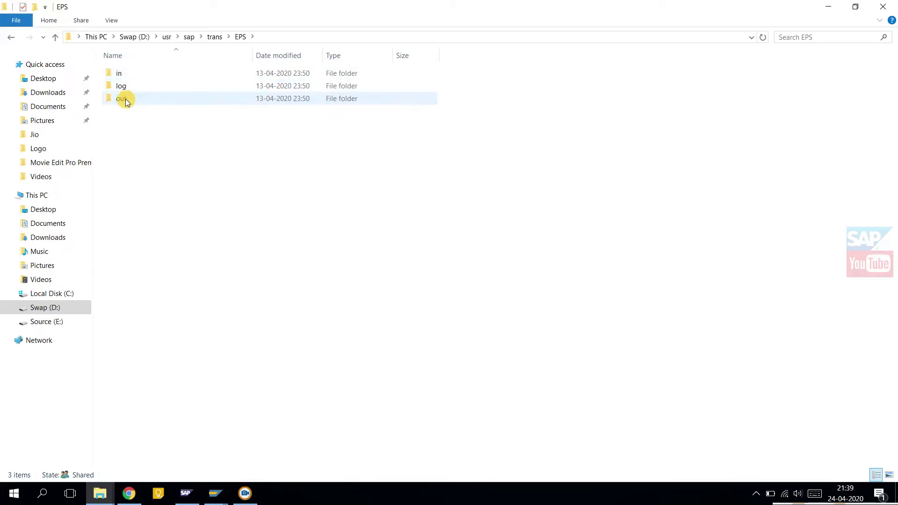
left_click(176, 201)
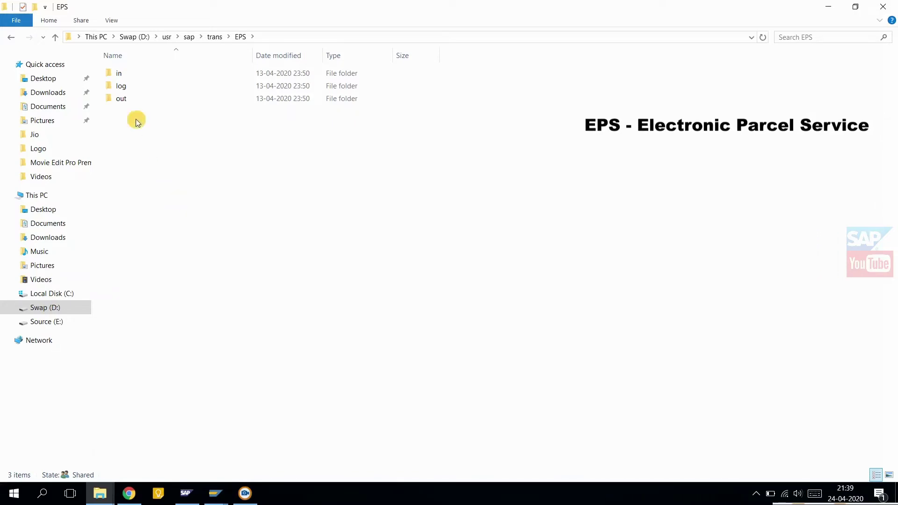
Step: Copy SPAMSAINT Update Version 7310072.SAR from E:\SAP\Spam Upgrade into the EPS\in folder, and return to the Support Package Manager in SAP
double_click(120, 75)
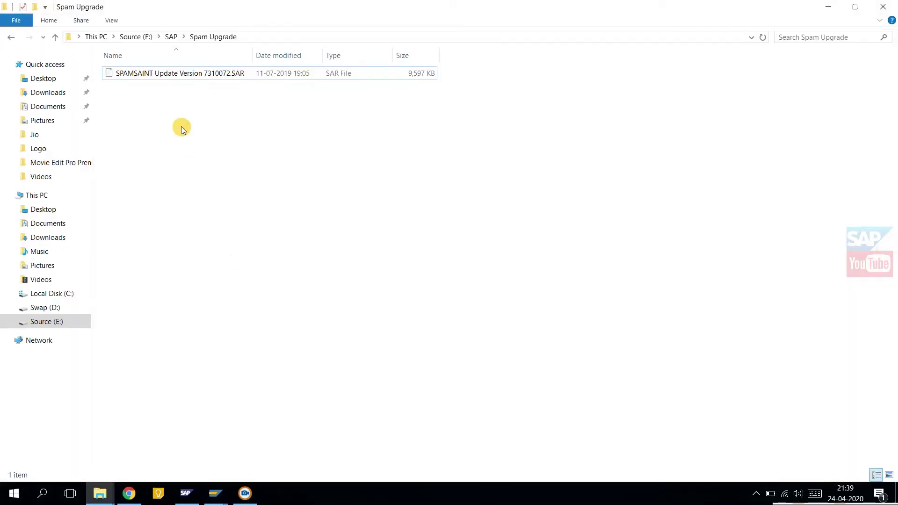
left_click(163, 83)
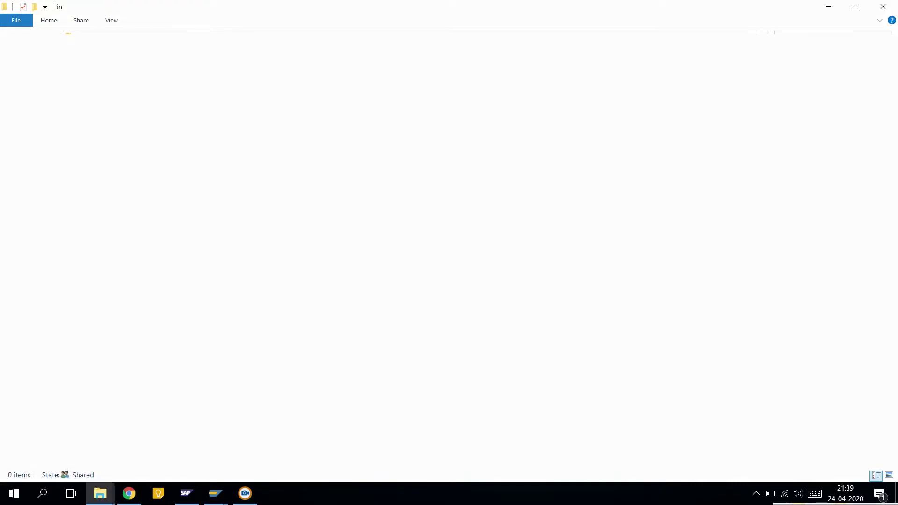
key("ctrl+v")
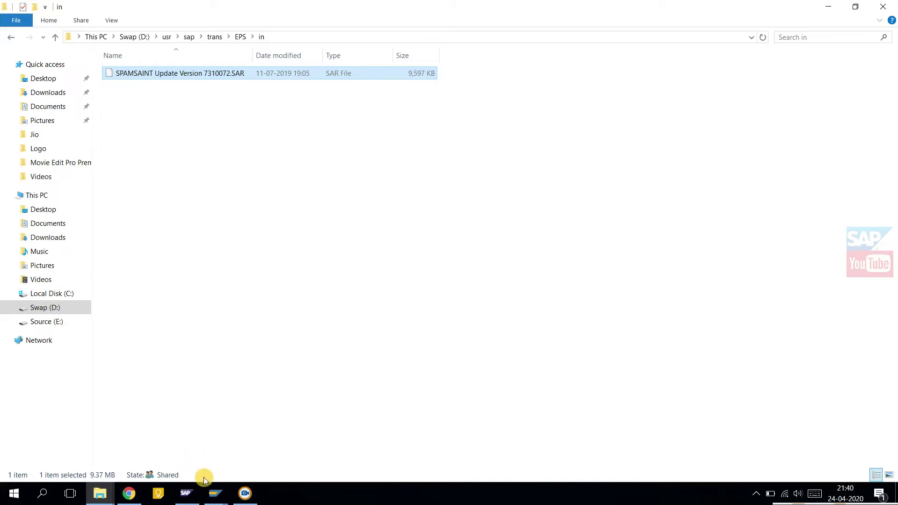
left_click(215, 494)
left_click(231, 468)
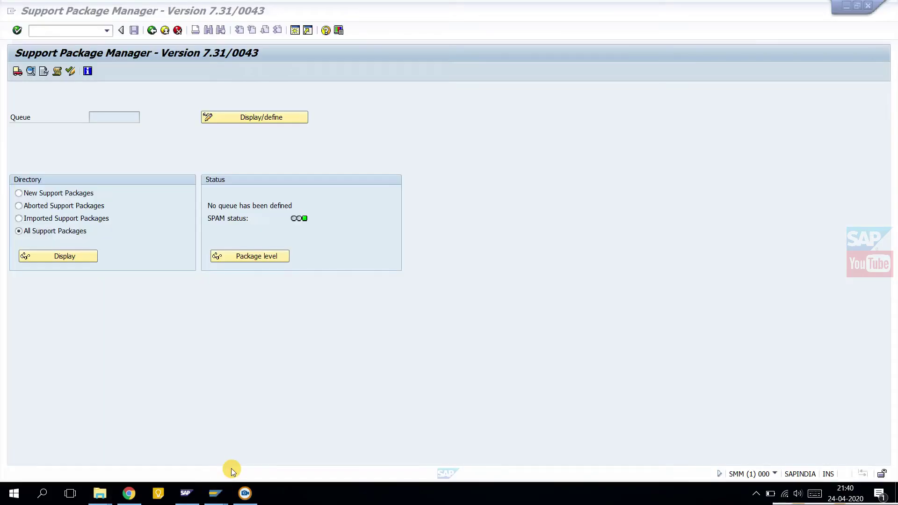
left_click(46, 13)
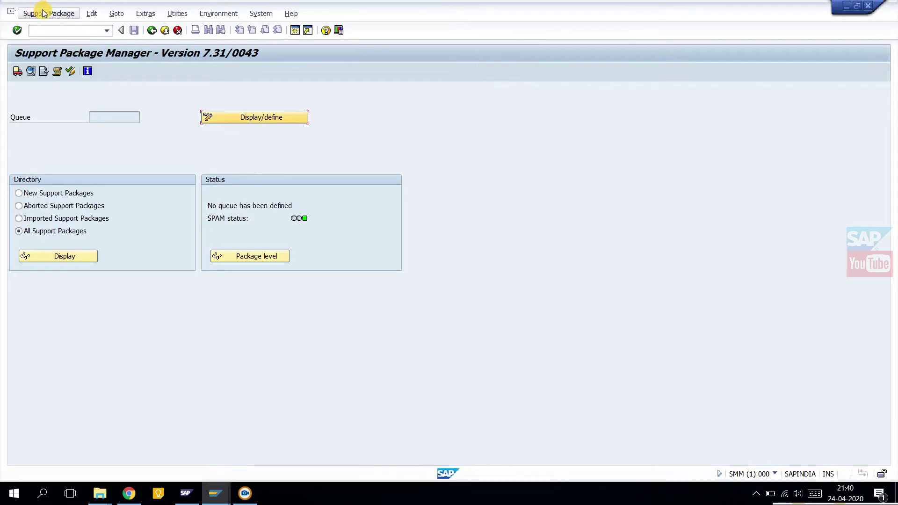
mouse_move(57, 28)
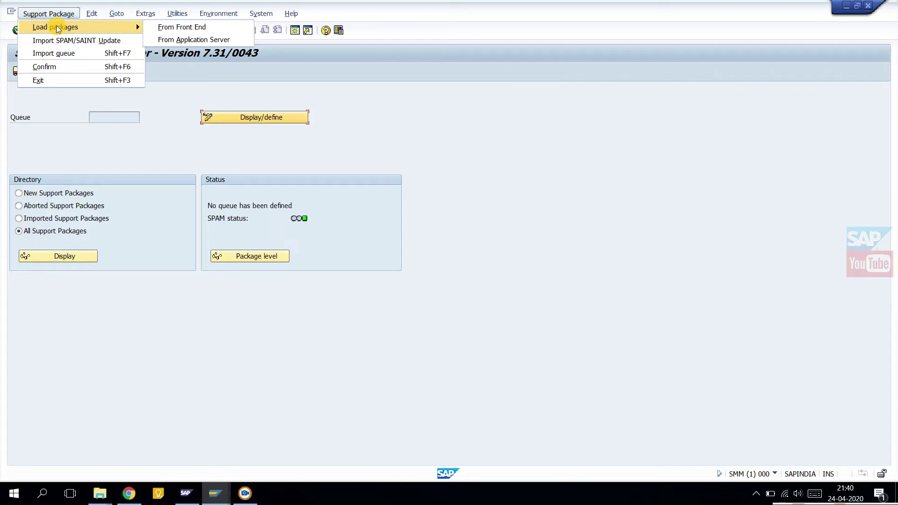
left_click(158, 30)
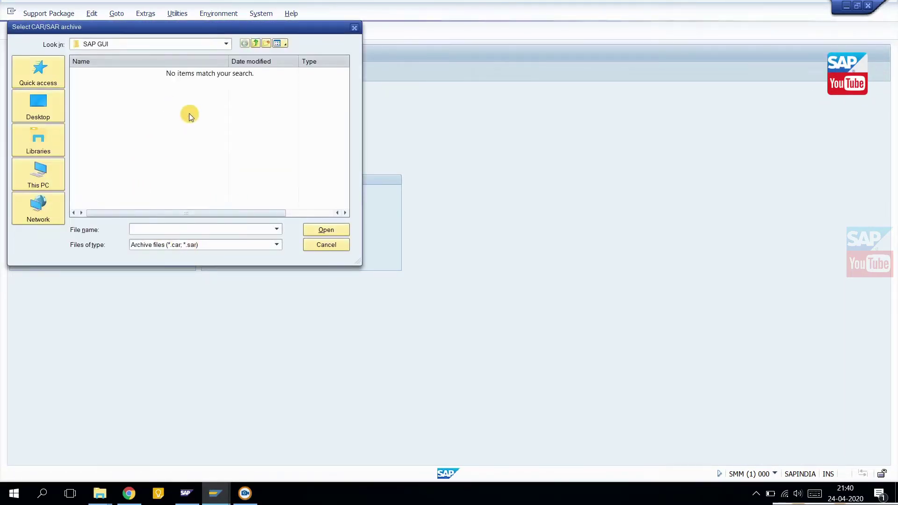
left_click(326, 245)
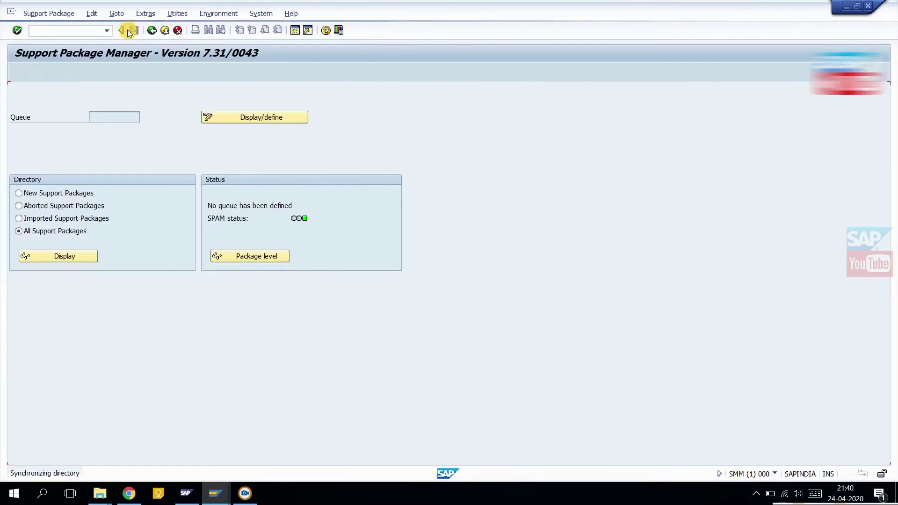
Step: Load packages from the application server's EPS inbox, check the SPAM/SAINT archive's contents and target paths, and decompress it
left_click(47, 13)
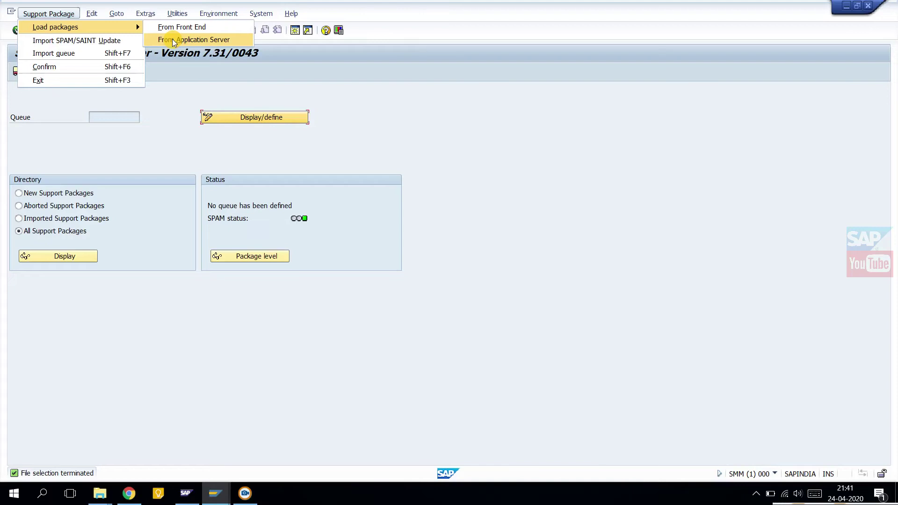
left_click(174, 42)
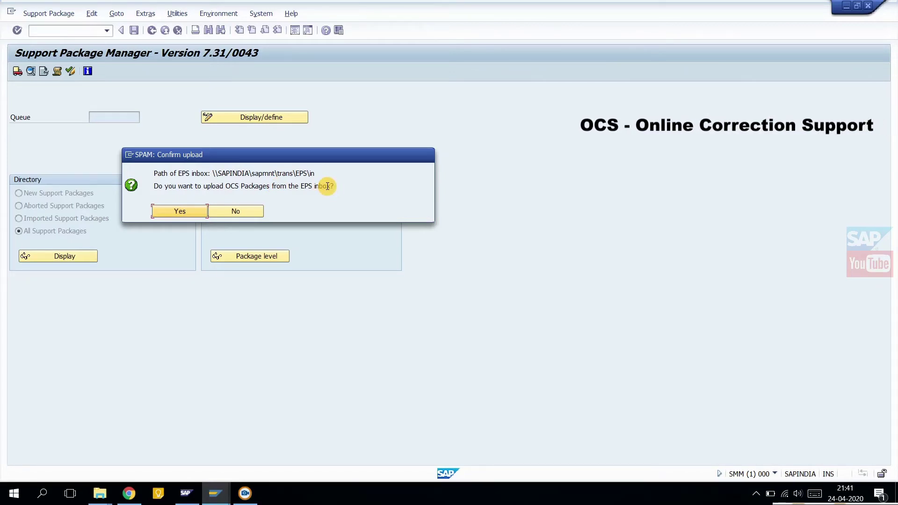
left_click(201, 213)
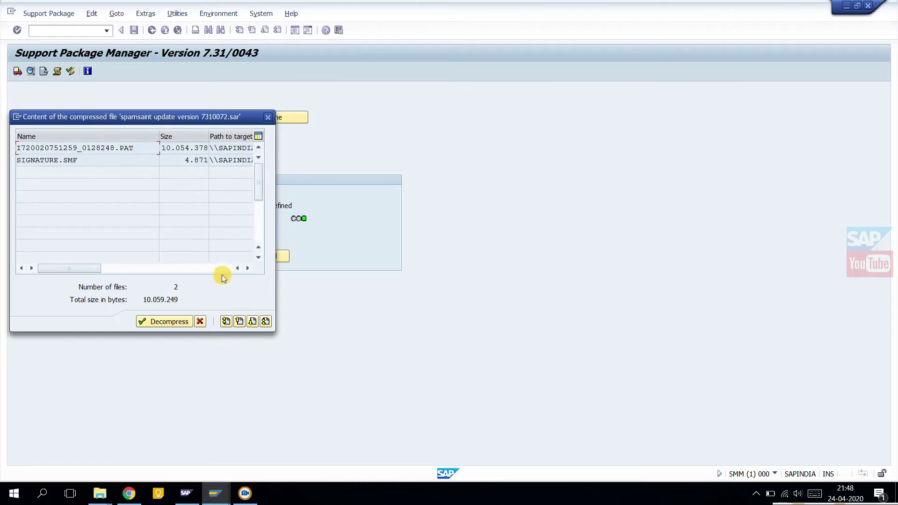
left_click(246, 269)
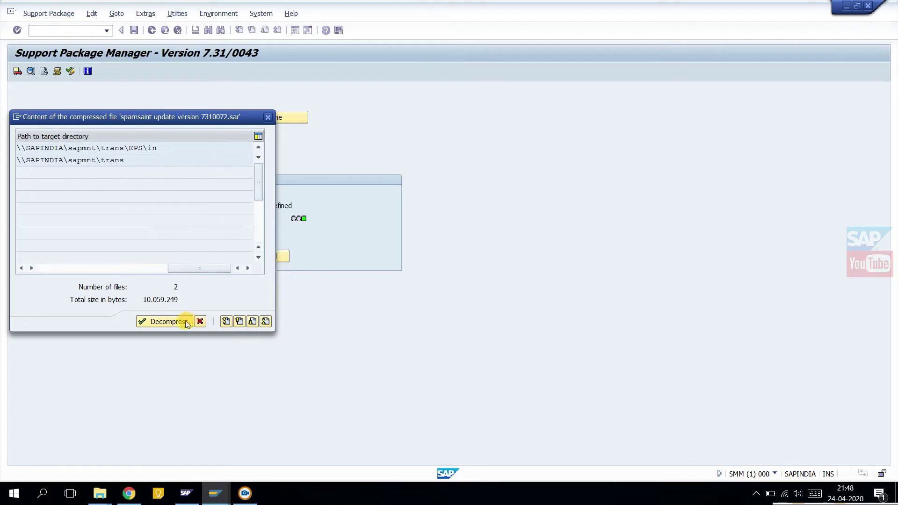
left_click(47, 270)
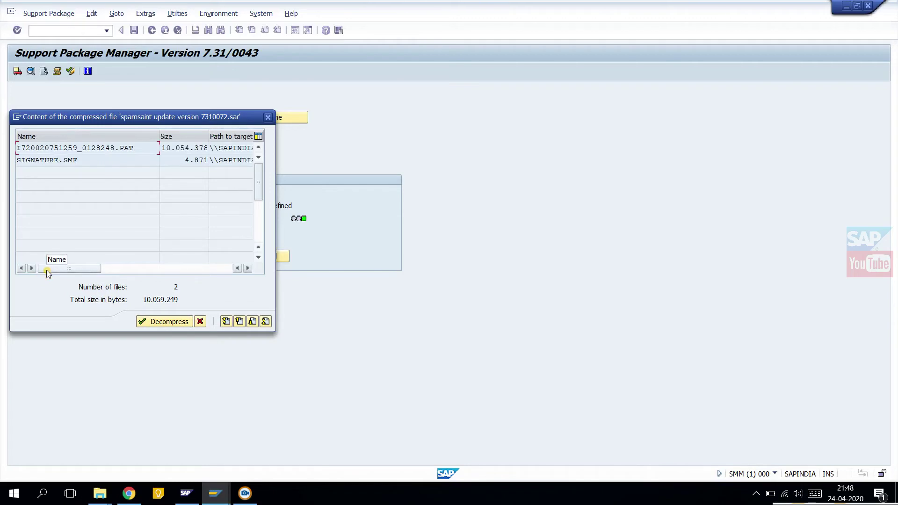
left_click(176, 321)
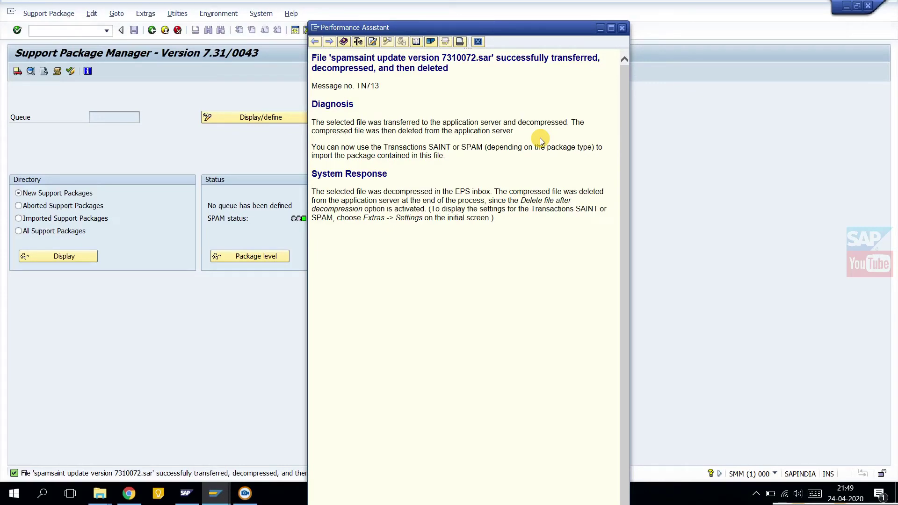
Step: Close the message help, view the directory of new support packages, and return to the Support Package Manager
left_click(622, 29)
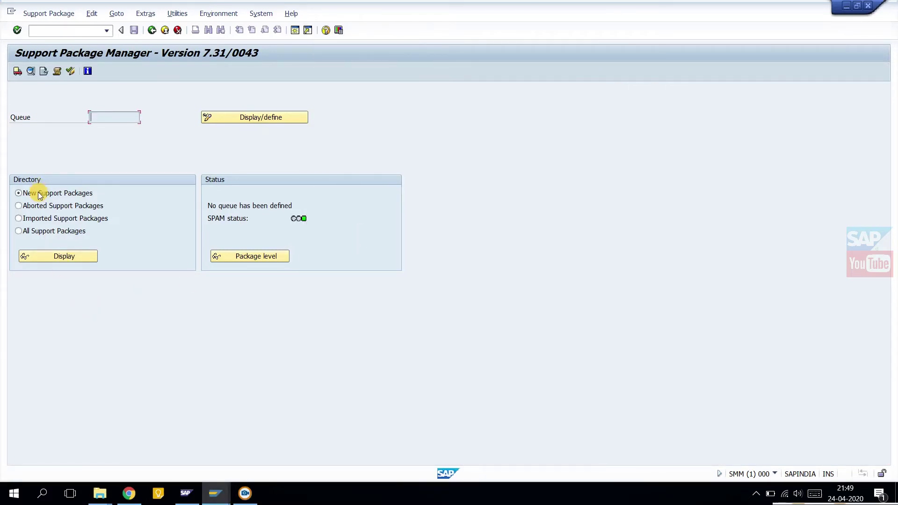
left_click(58, 257)
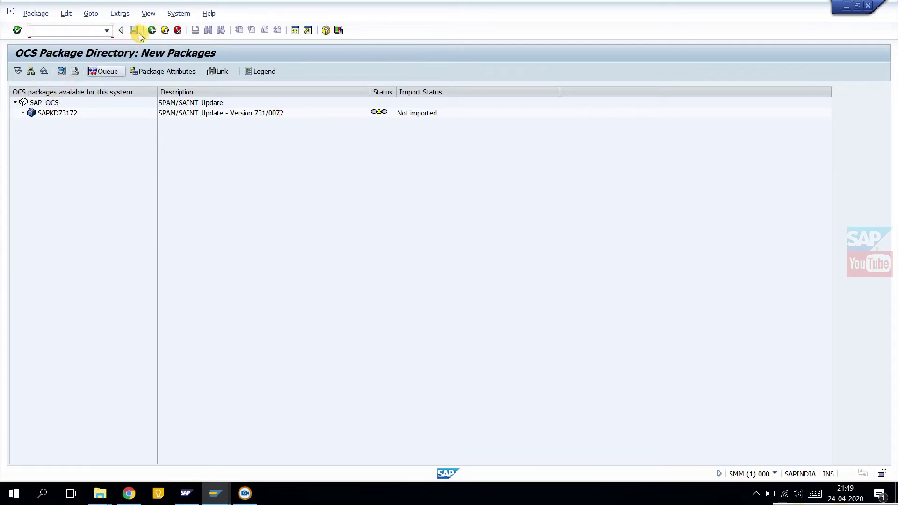
left_click(151, 30)
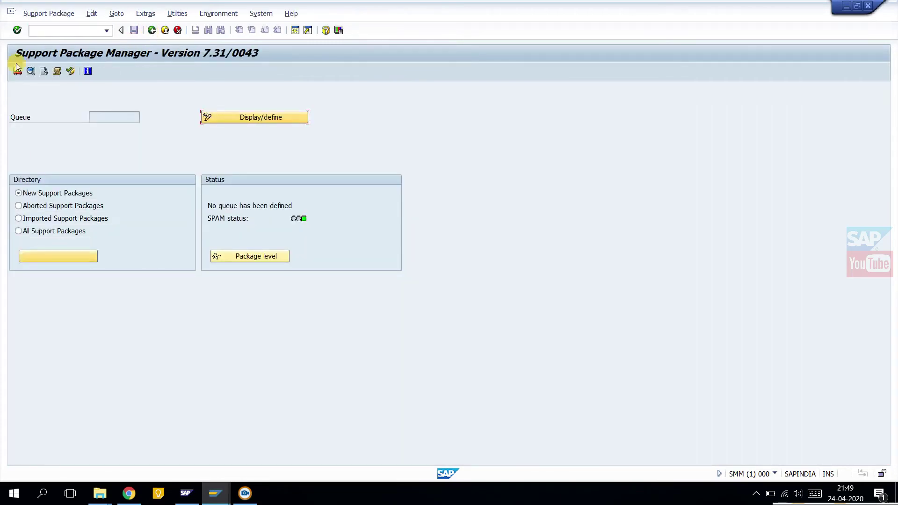
Step: Import the SPAM/SAINT update SAPKD73172, continuing with the CHECK_REQUIREMENTS phase
left_click(31, 14)
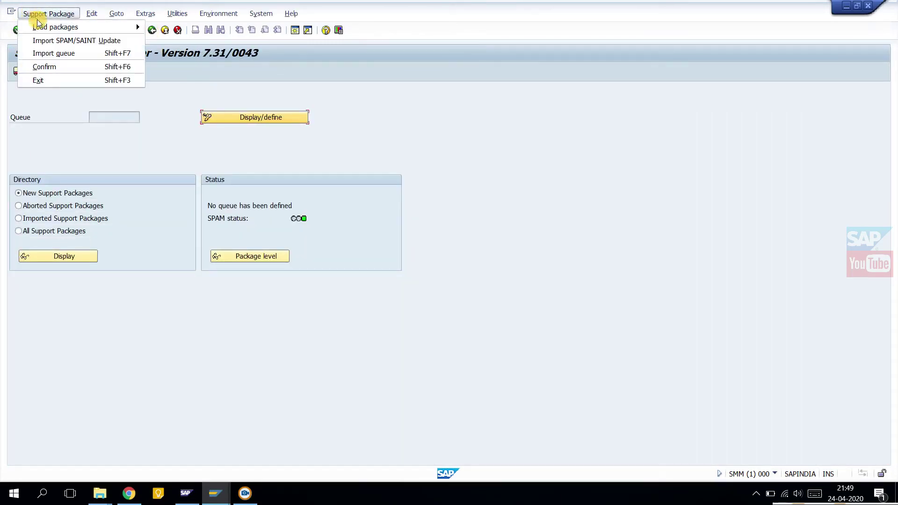
left_click(61, 40)
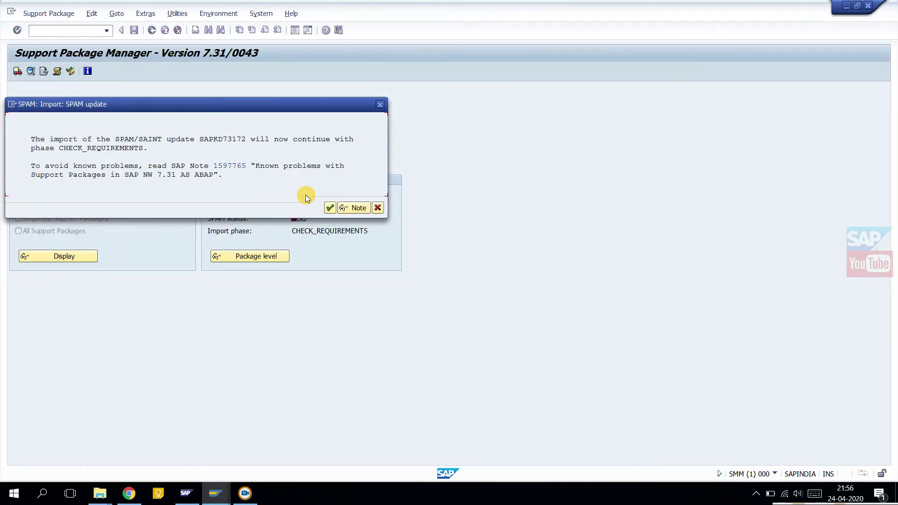
left_click(330, 207)
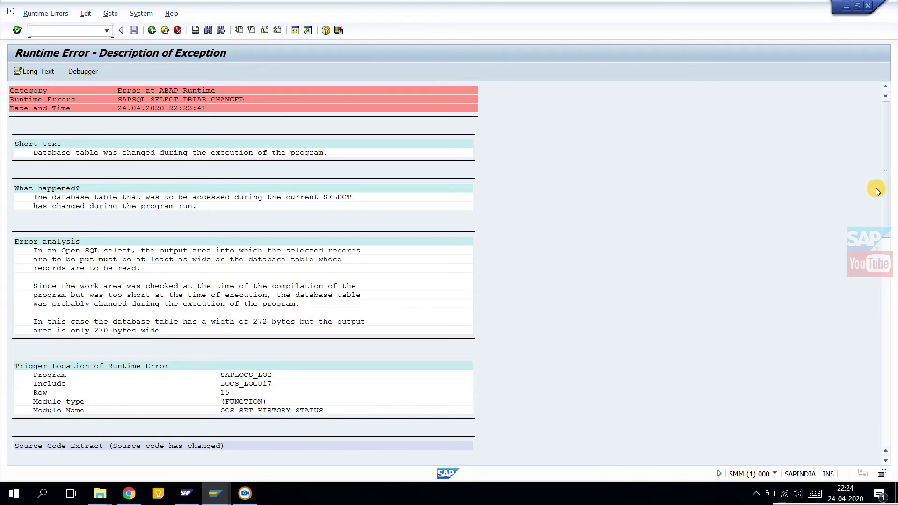
Step: Read the runtime error description to its end, exit it, and restart transaction spam, acknowledging the maintenance certificate message
left_click_drag(884, 185, 897, 463)
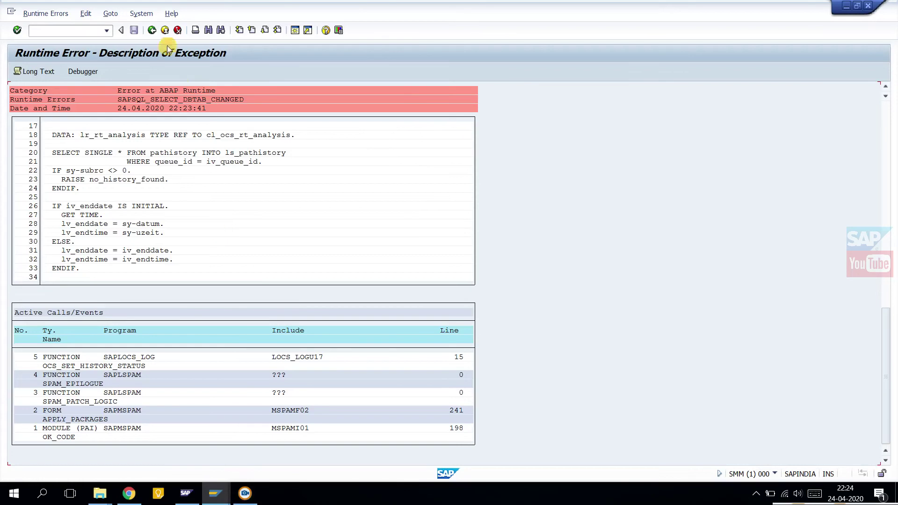
left_click(164, 30)
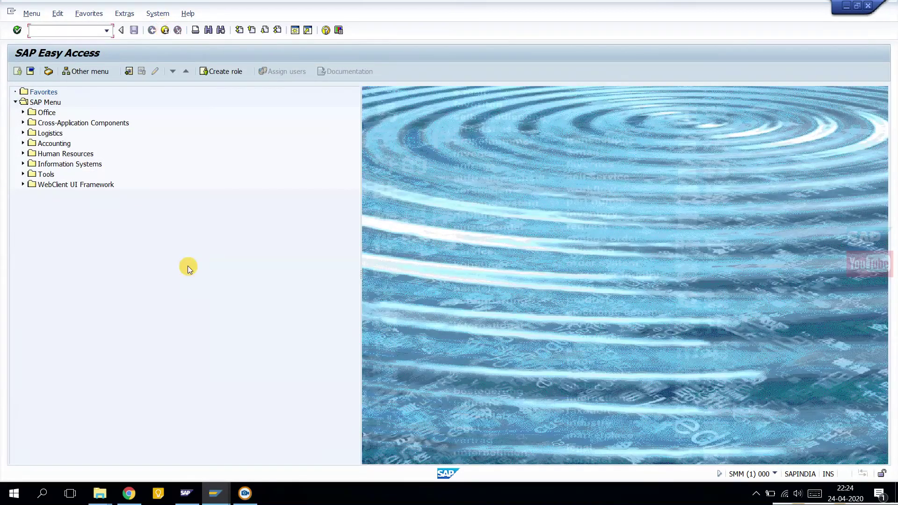
type("spro")
key("Return")
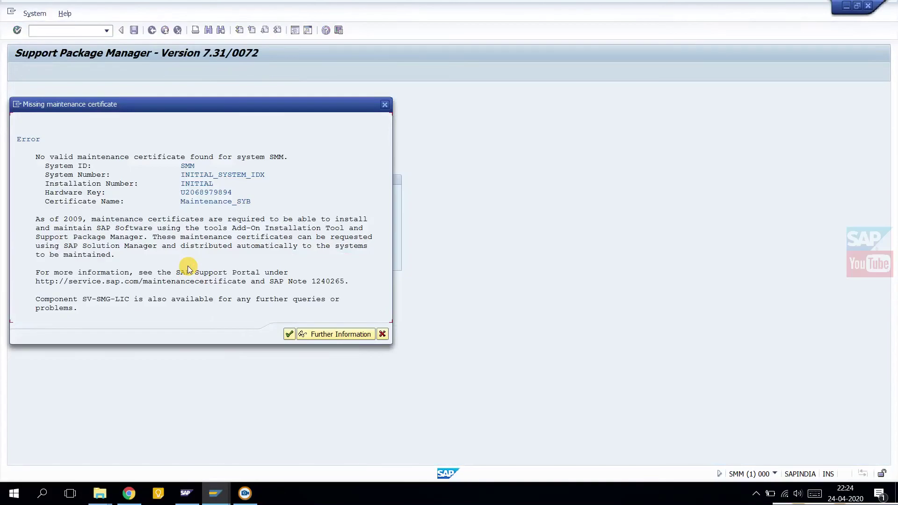
left_click(289, 337)
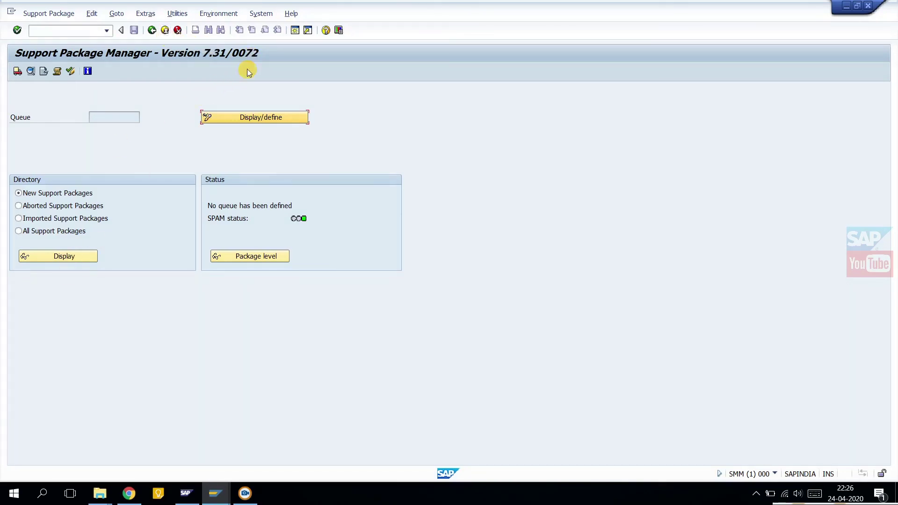
Step: Leave the Support Package Manager, run transaction saint, acknowledge the maintenance certificate message, and look through the installed add-ons
left_click(167, 32)
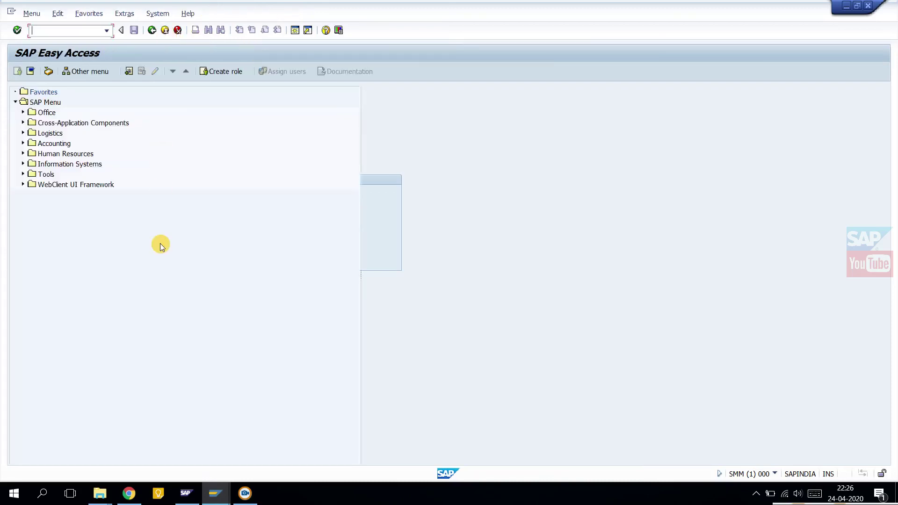
type("saint")
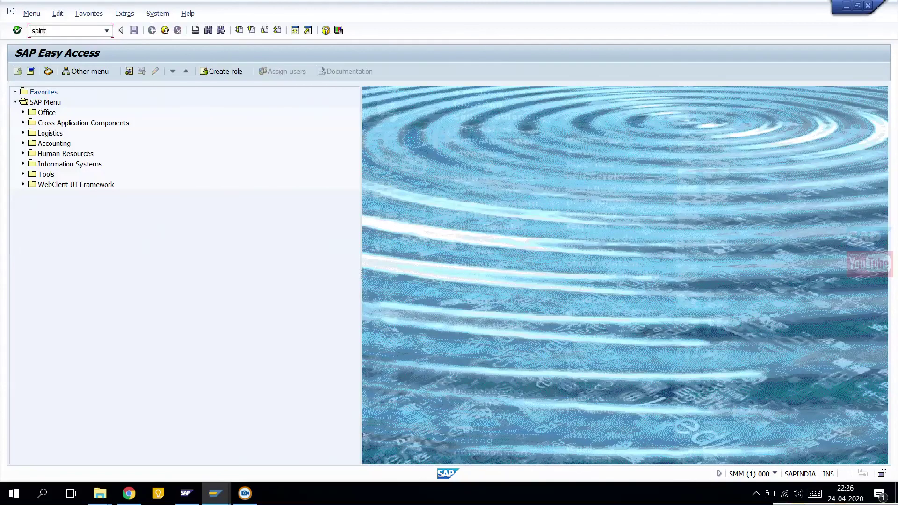
key("Return")
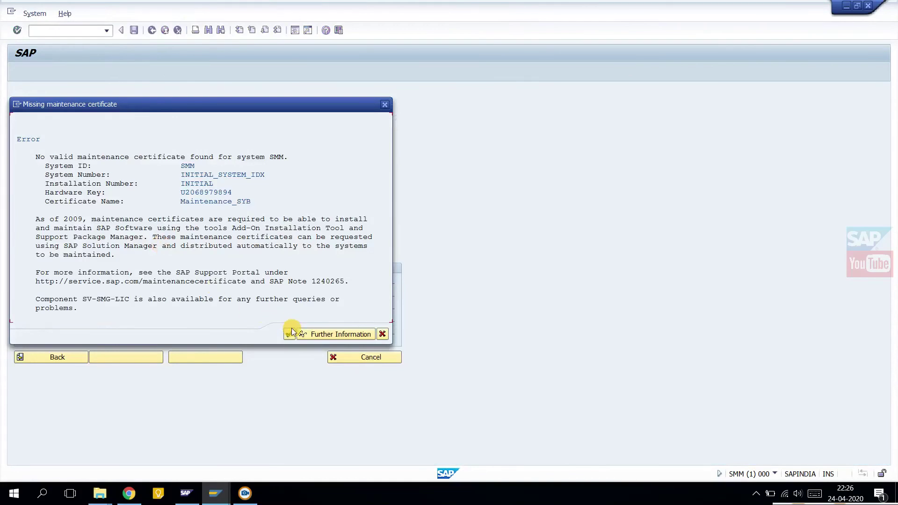
left_click(290, 334)
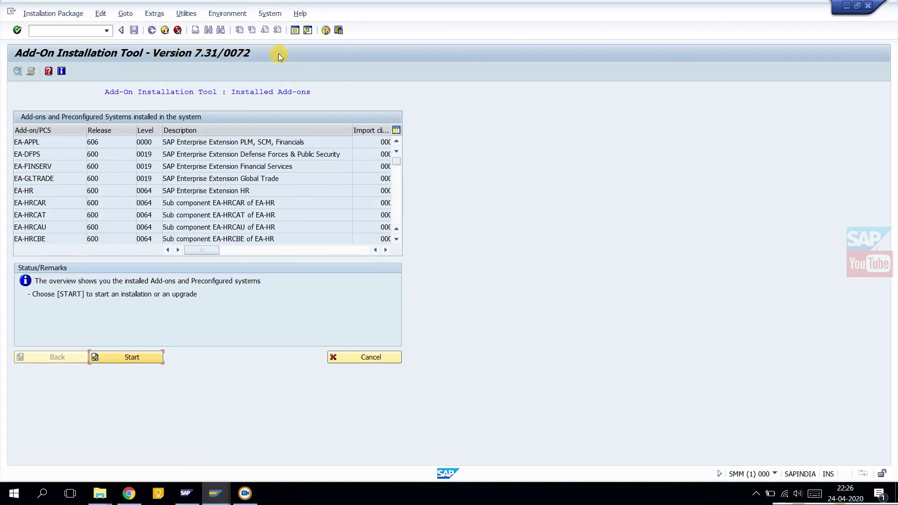
left_click(397, 239)
left_click(396, 240)
left_click(397, 239)
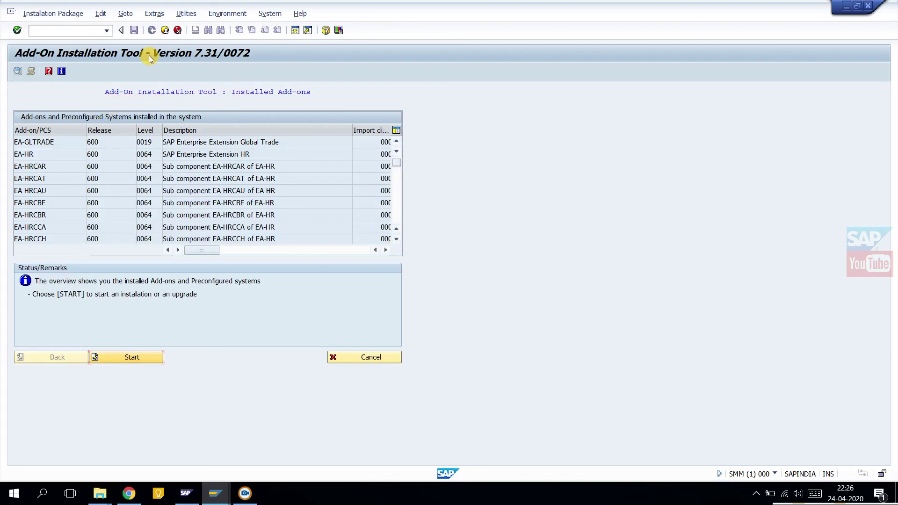
Step: Leave the Add-On Installation Tool for transaction spam and view the available support package commands, including Import SPAM/SAINT Update
left_click(52, 18)
left_click(52, 17)
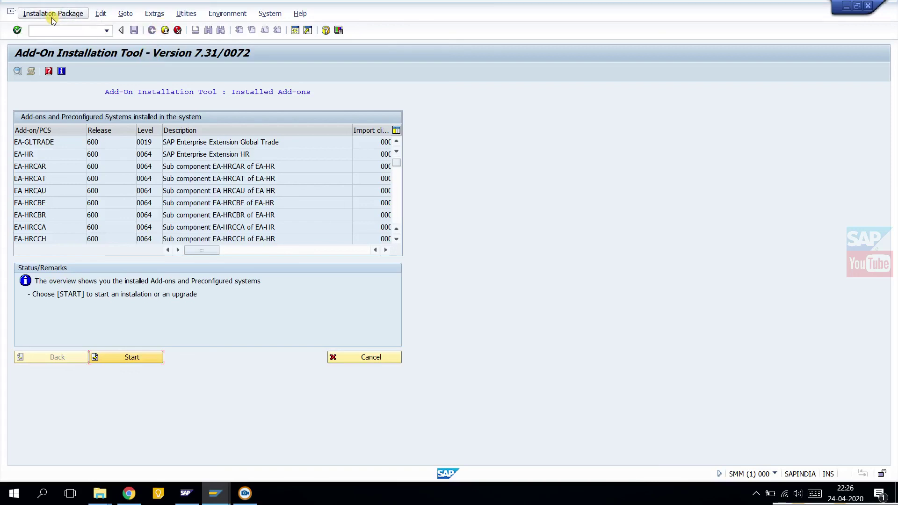
left_click(164, 30)
type("spam")
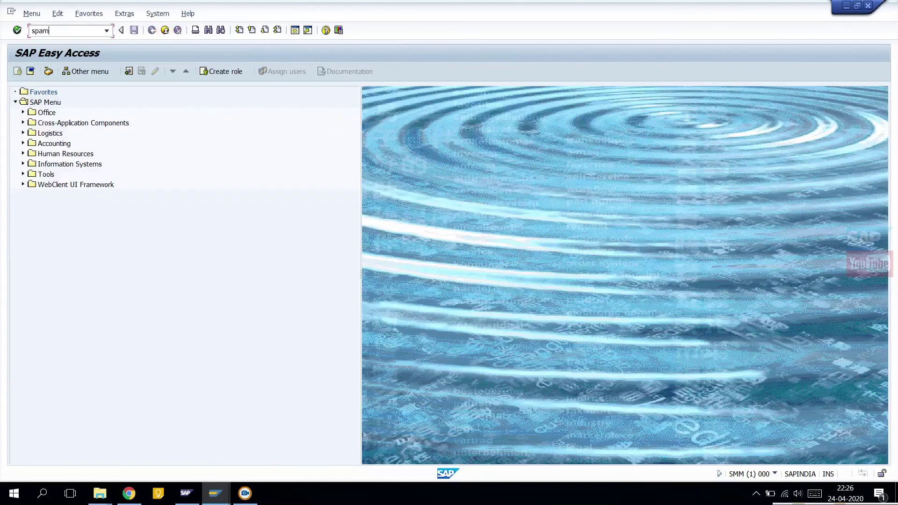
key("Return")
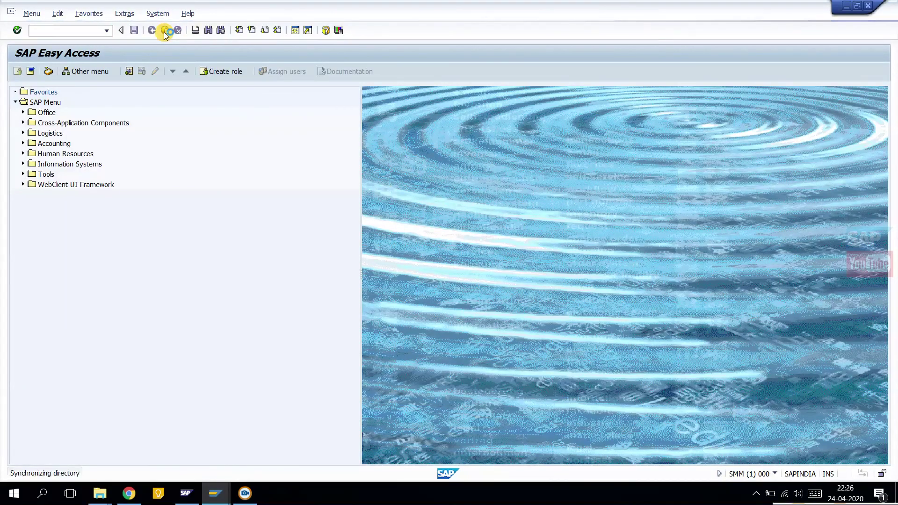
key("Return")
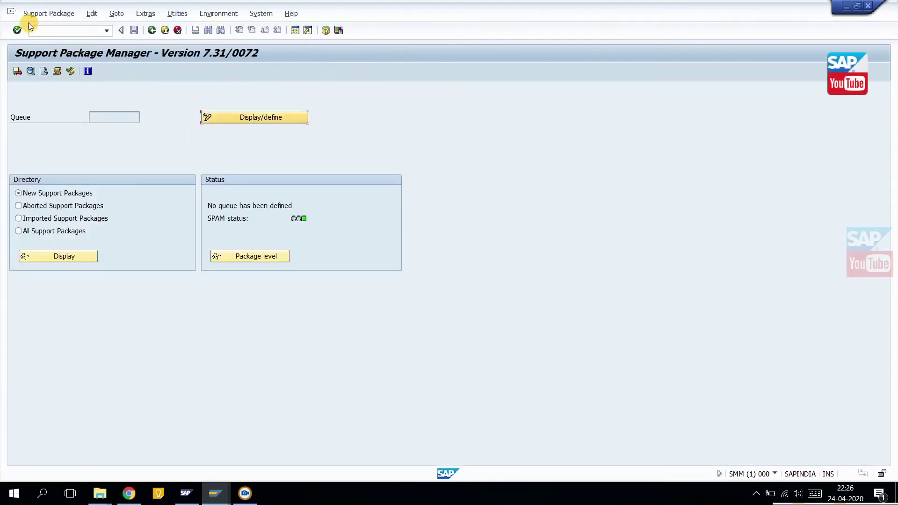
left_click(30, 13)
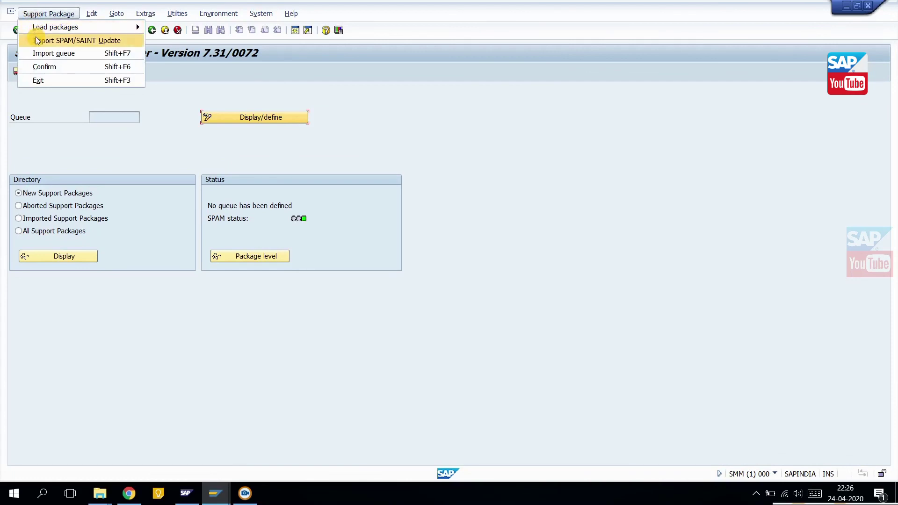
left_click(571, 141)
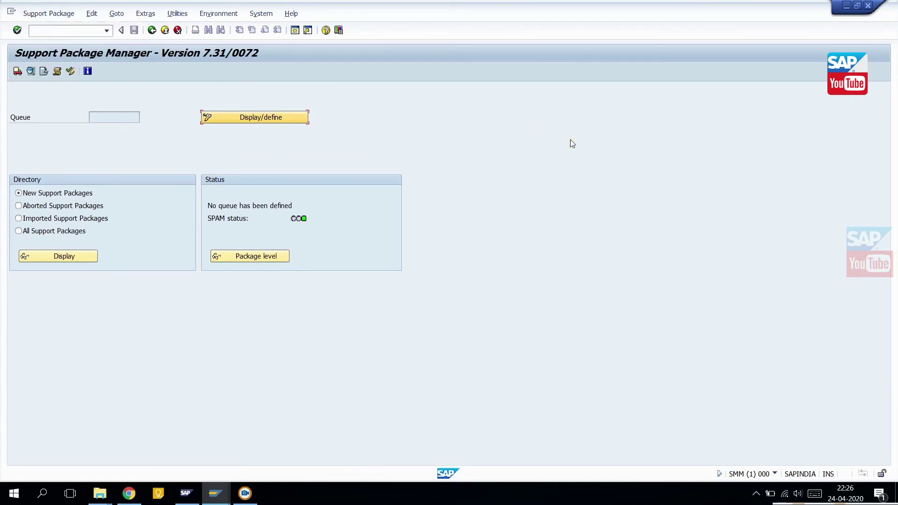